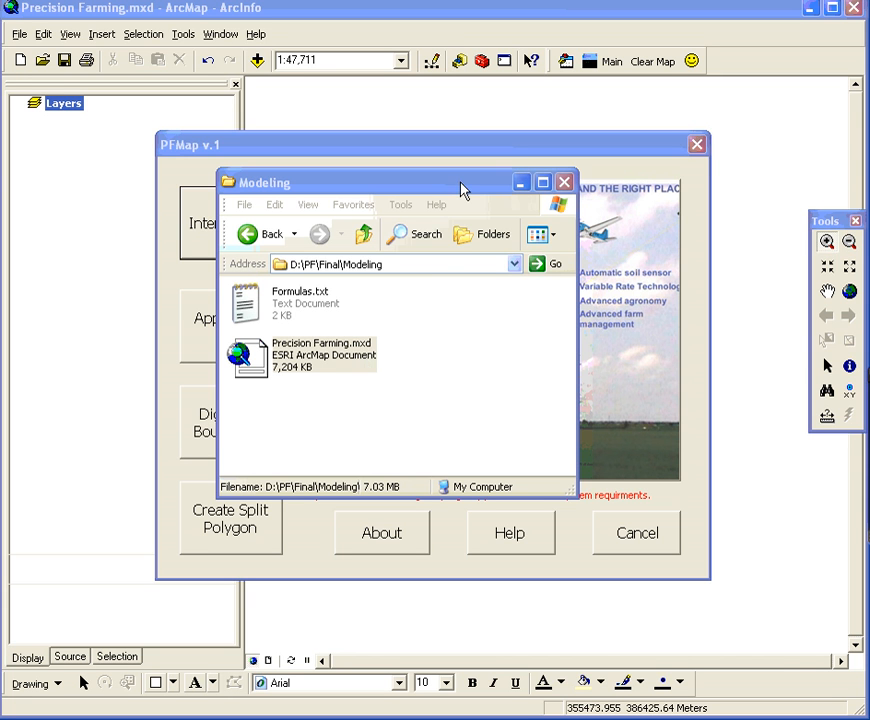
drag(462, 190, 0, 205)
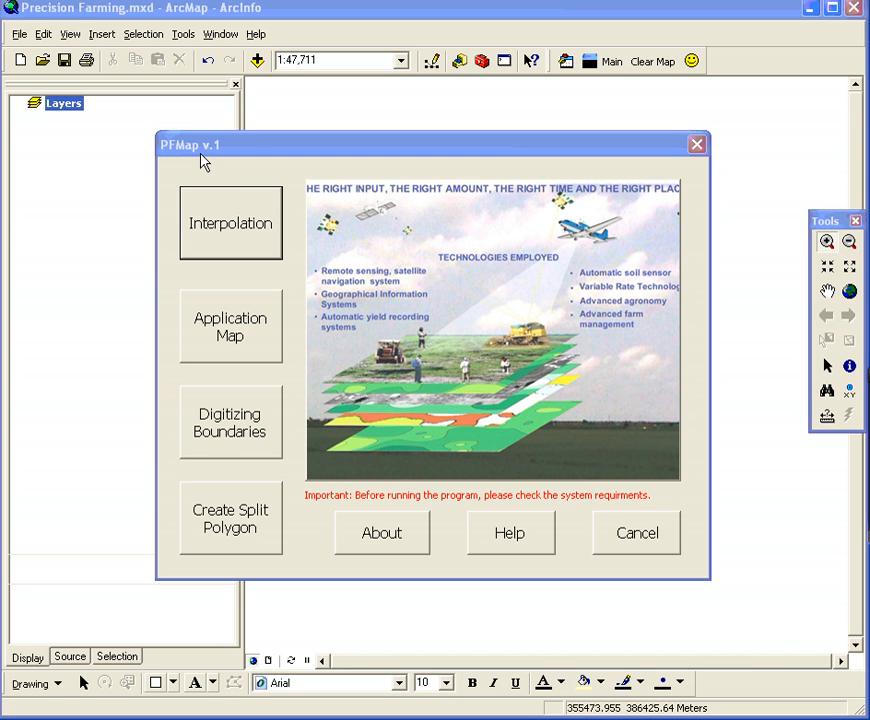
click(248, 155)
drag(0, 262, 398, 241)
Browse to the BOUNDARIES folder inside C:\Database in the folder window
click(451, 308)
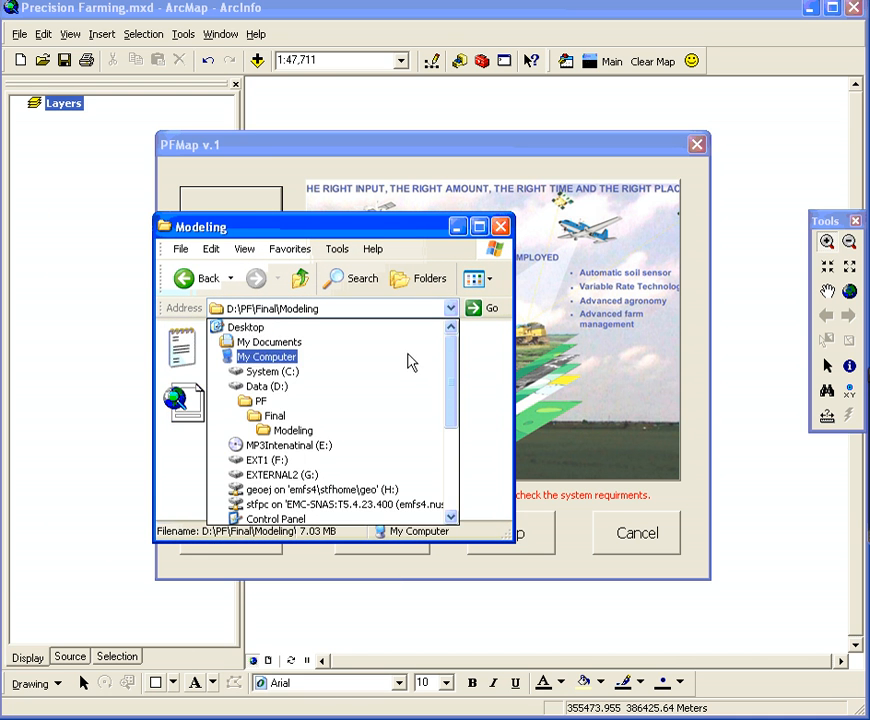
click(405, 380)
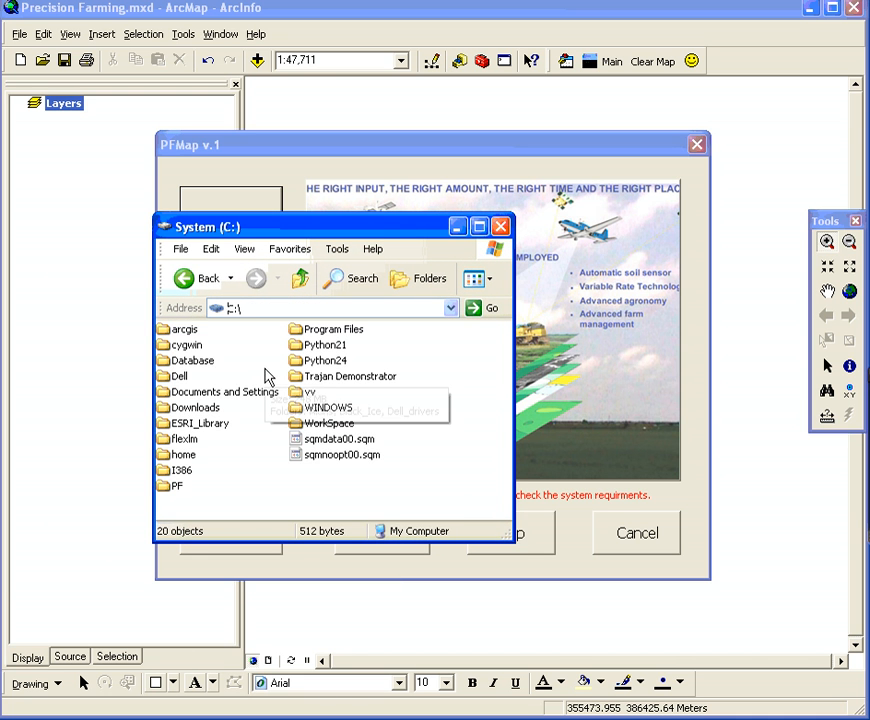
double_click(205, 363)
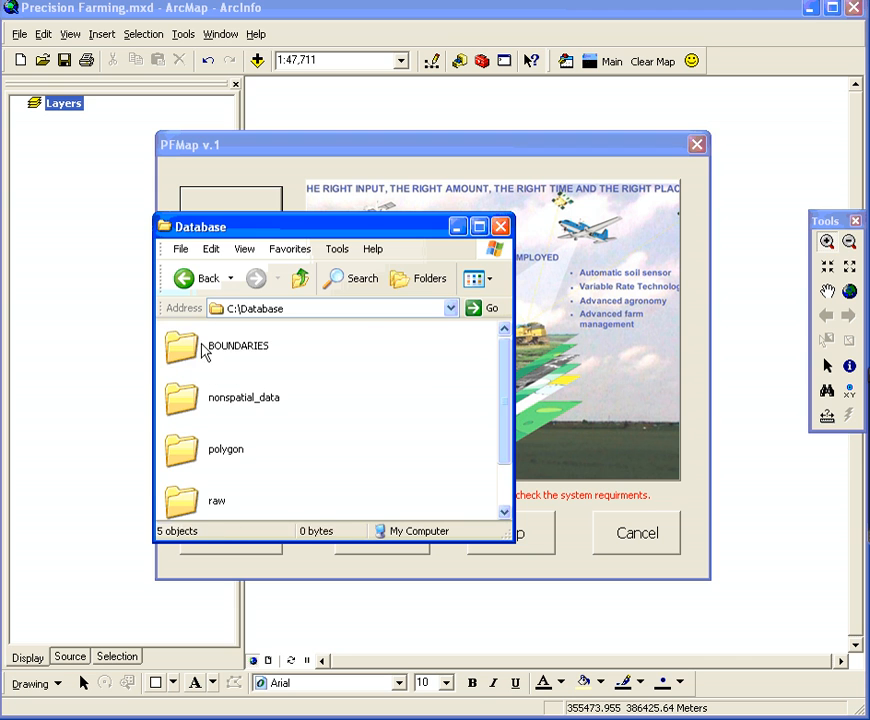
click(220, 350)
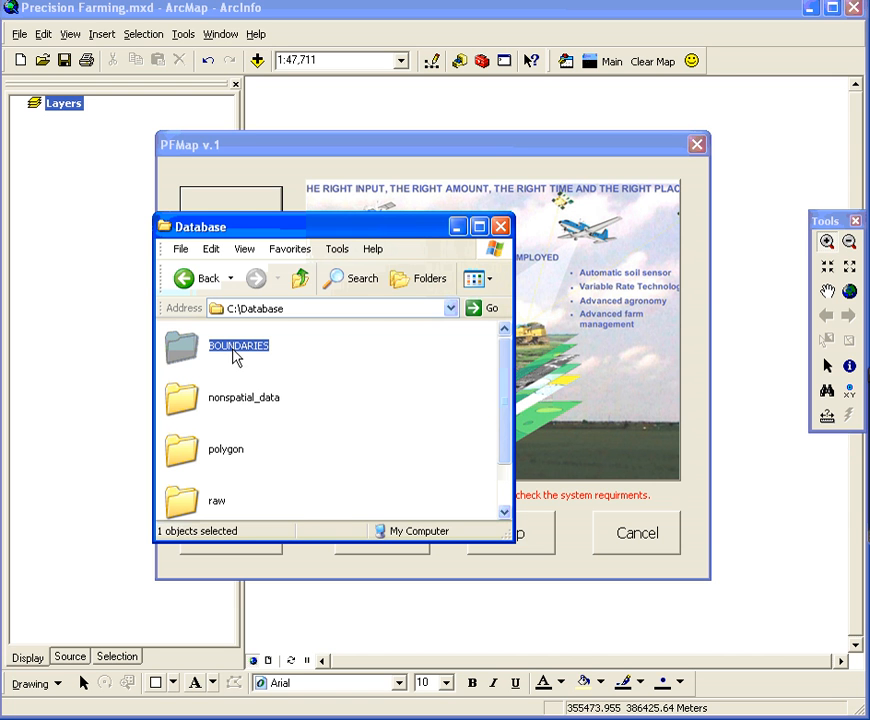
double_click(237, 352)
Open the PLOT folder of boundary TKSSBC3170 to view its boundary files
scroll(288, 404, down, 5)
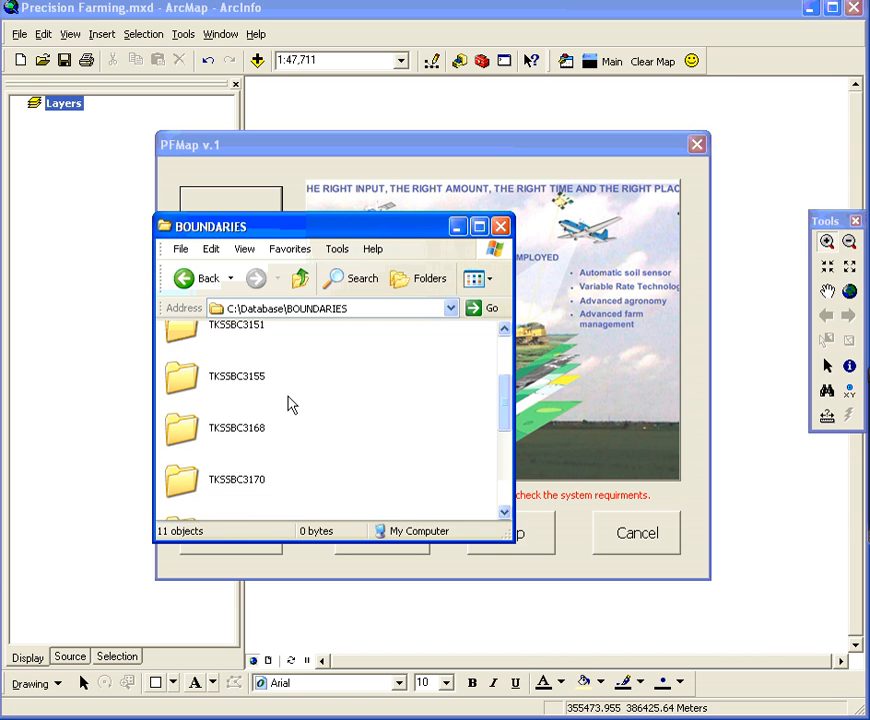
double_click(249, 368)
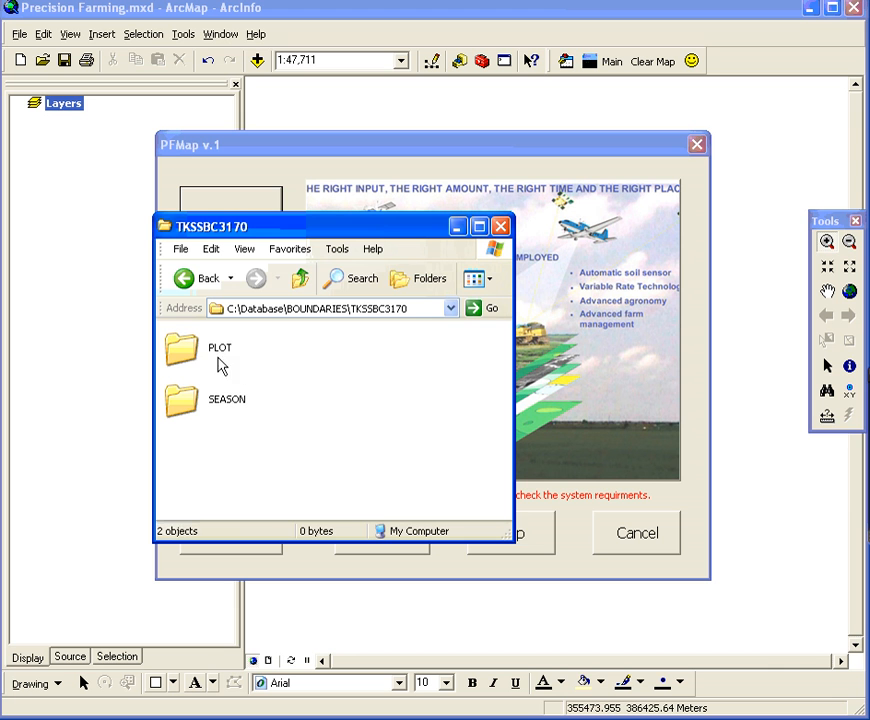
double_click(206, 356)
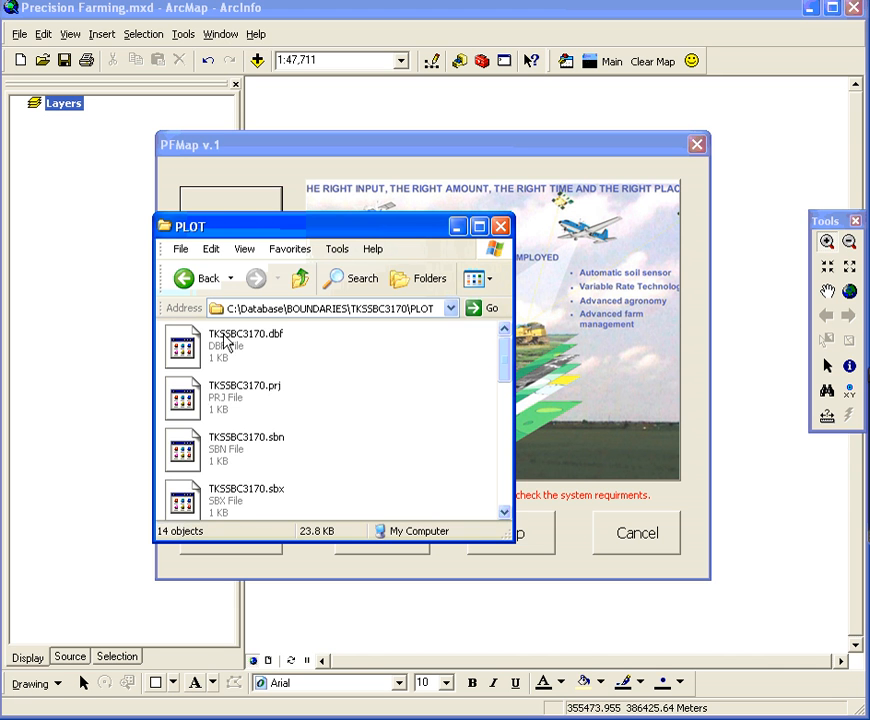
Go back up to the TKSSBC3170 folder and open SEASON\04-02\SOIL
click(300, 278)
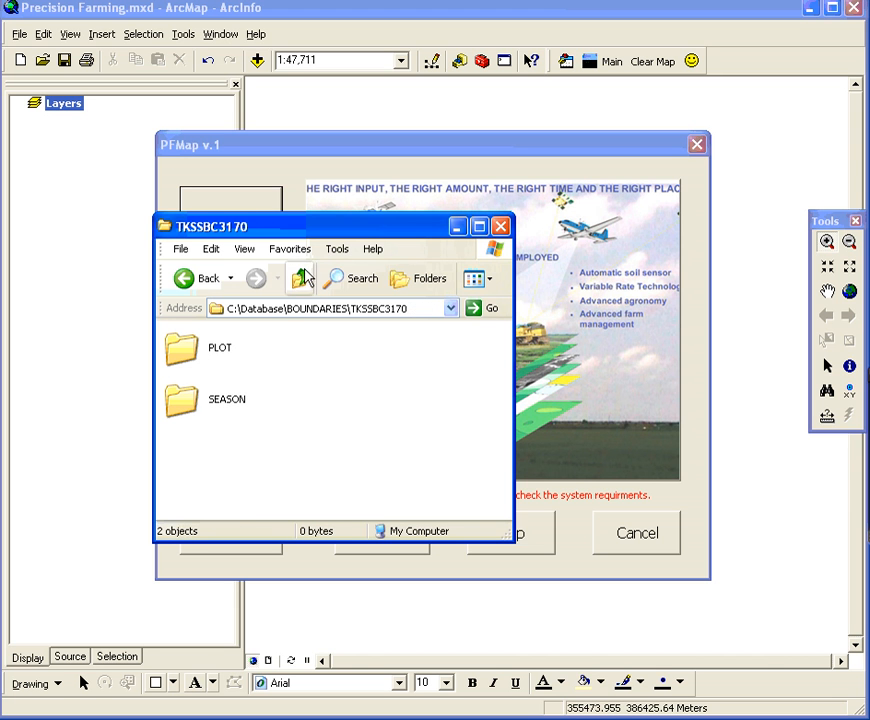
double_click(209, 405)
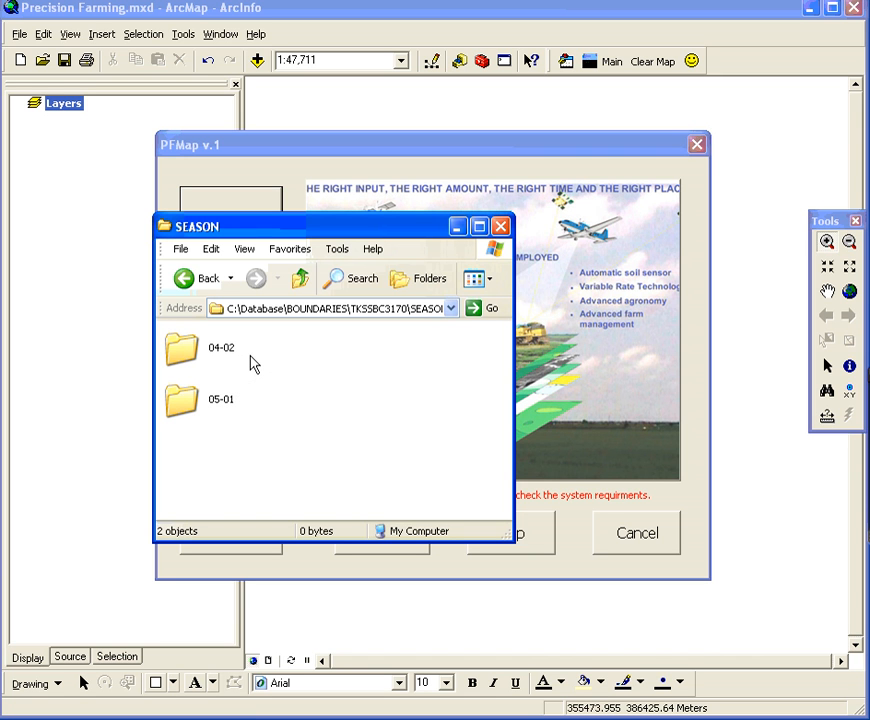
double_click(212, 348)
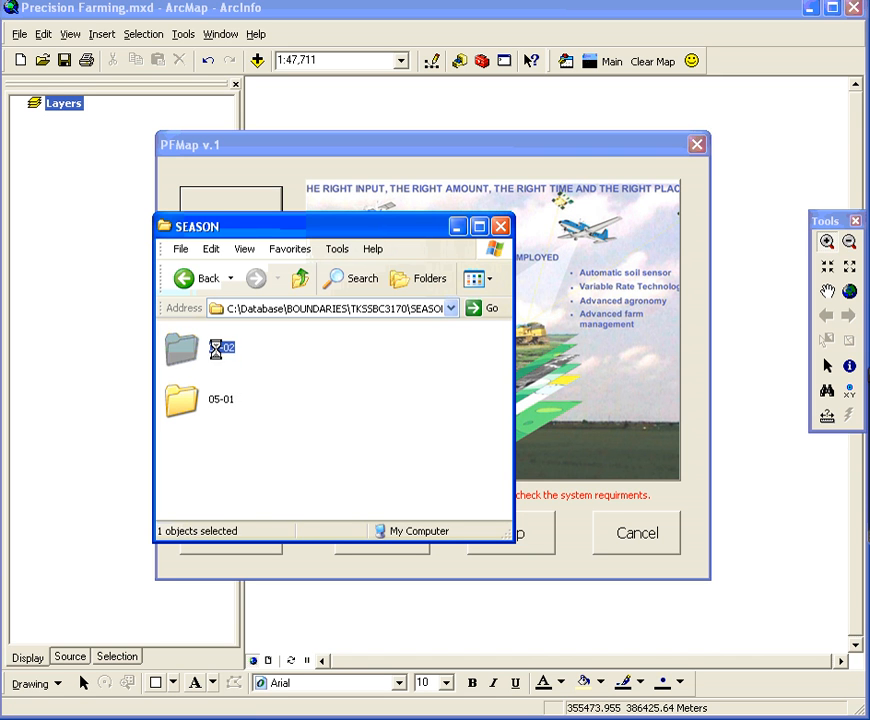
click(203, 358)
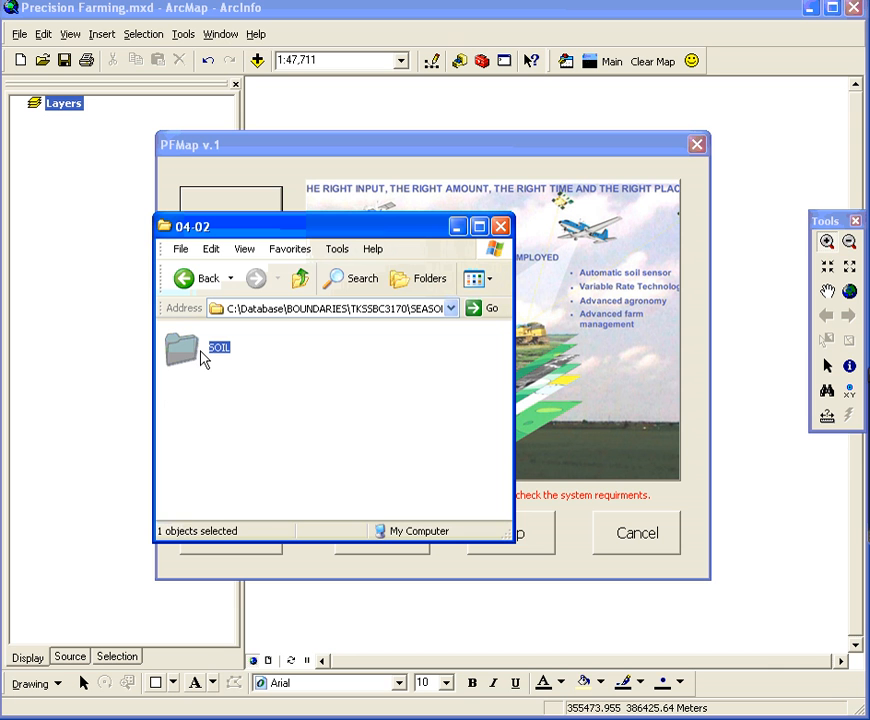
double_click(195, 358)
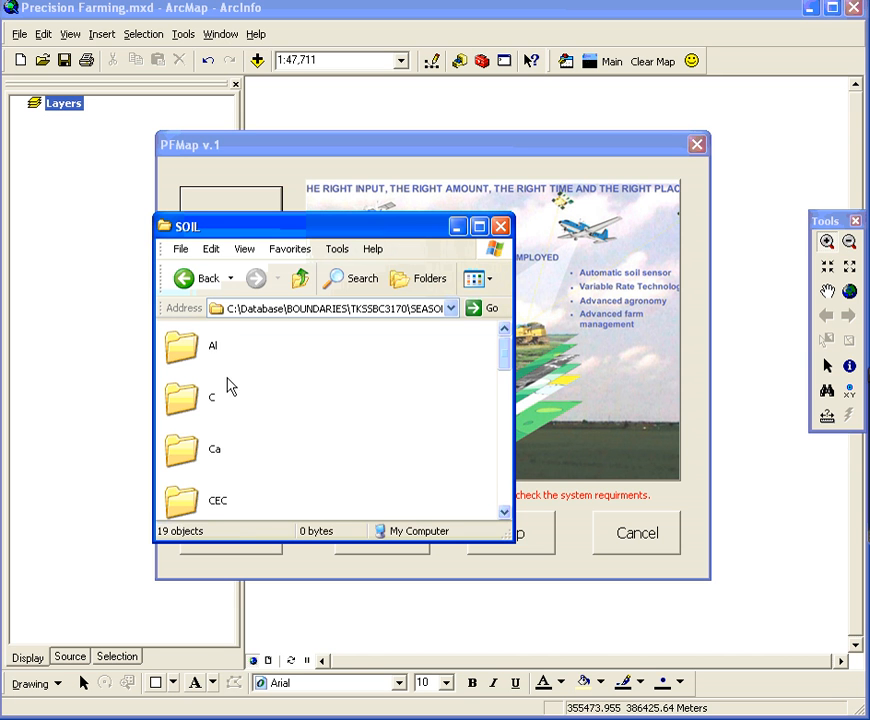
Look through the soil variable folders, open EC\POINT, and show its files in List view
scroll(330, 435, down, 5)
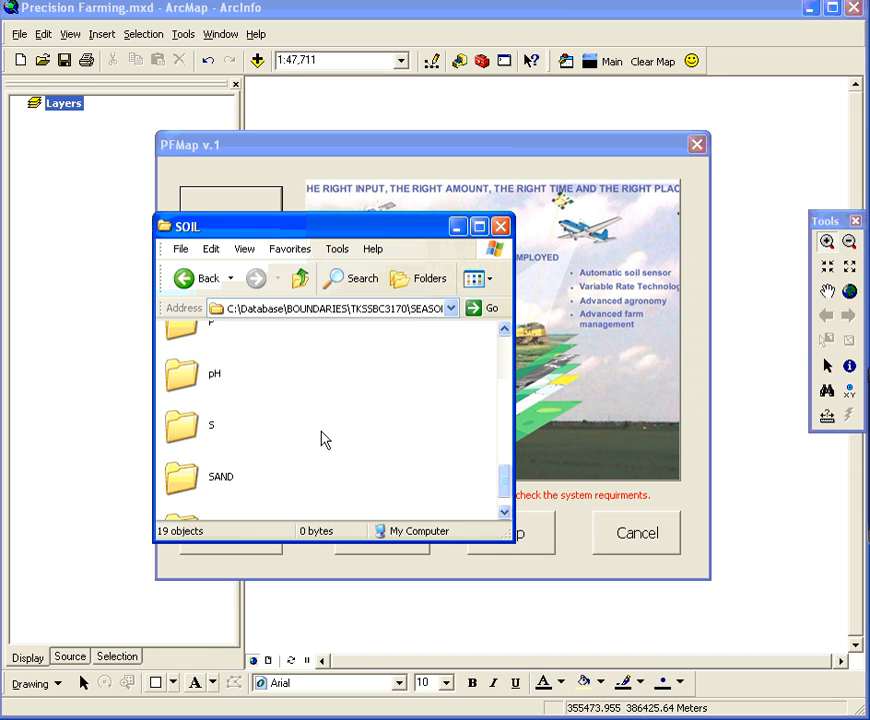
scroll(323, 440, down, 1)
scroll(323, 440, up, 10)
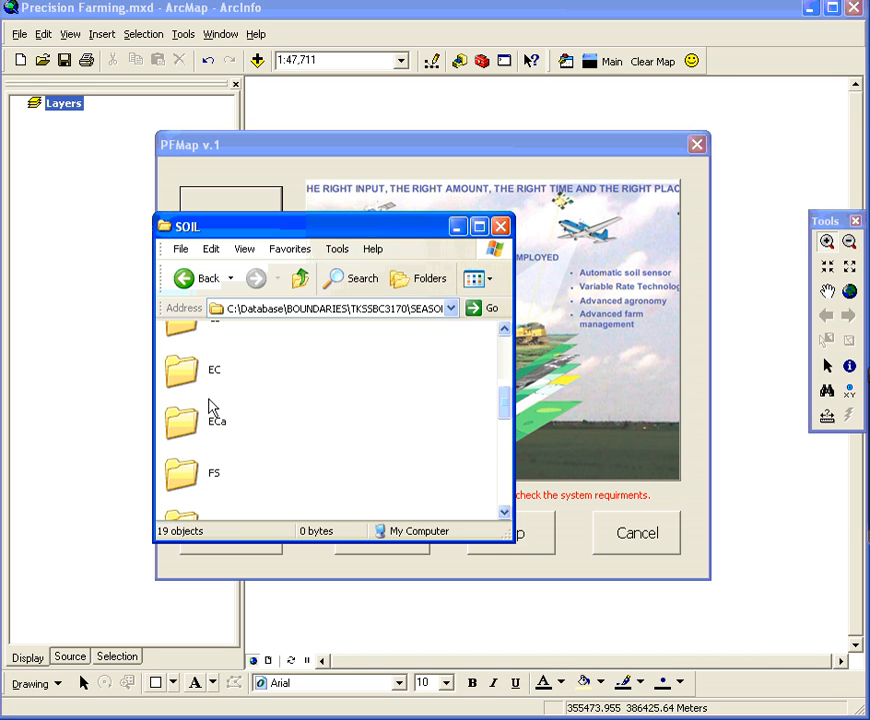
double_click(210, 383)
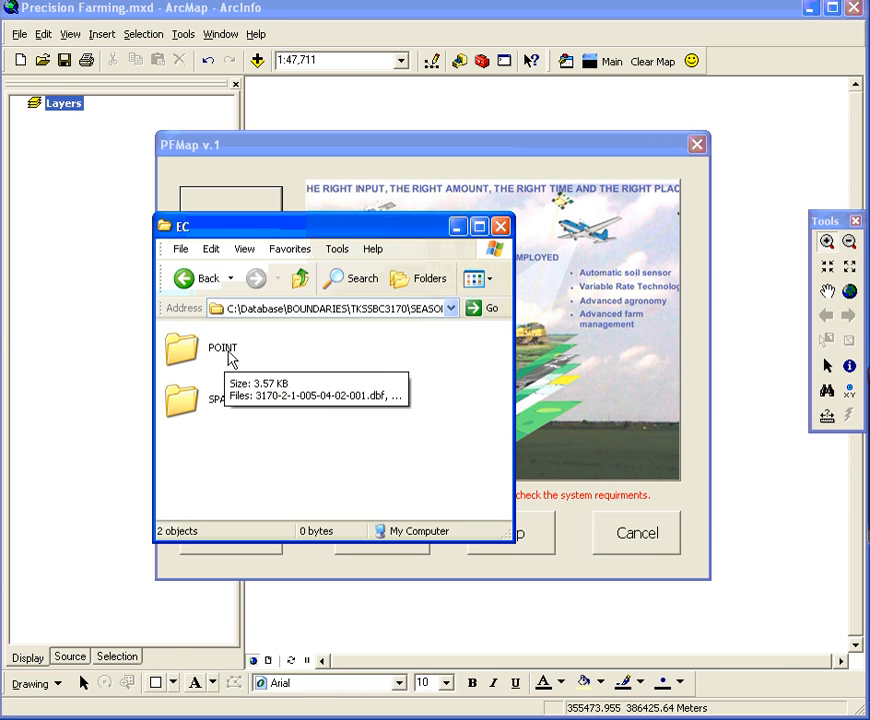
double_click(229, 357)
scroll(301, 419, down, 3)
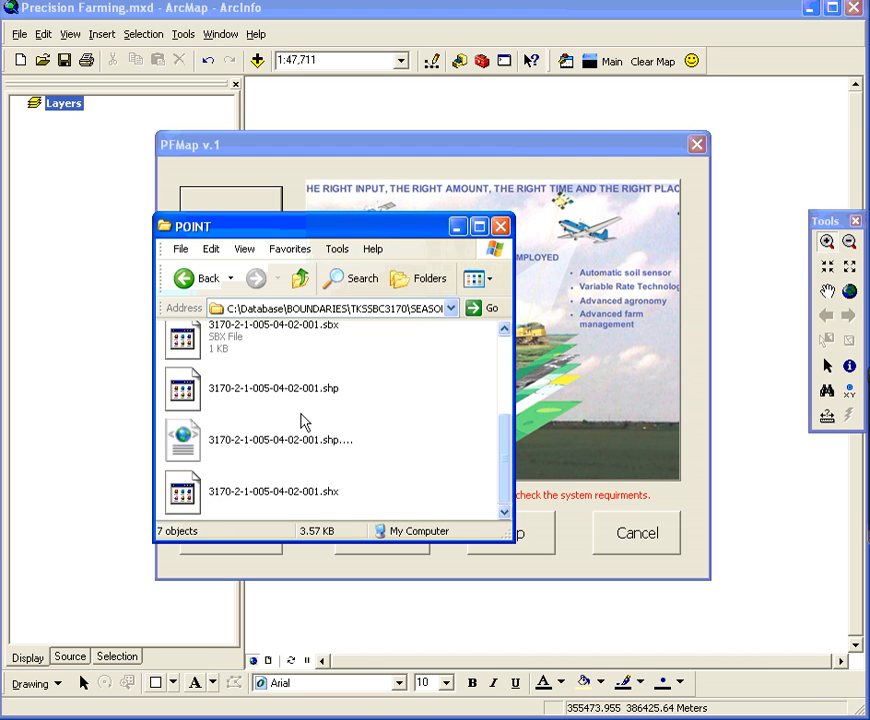
scroll(301, 419, up, 3)
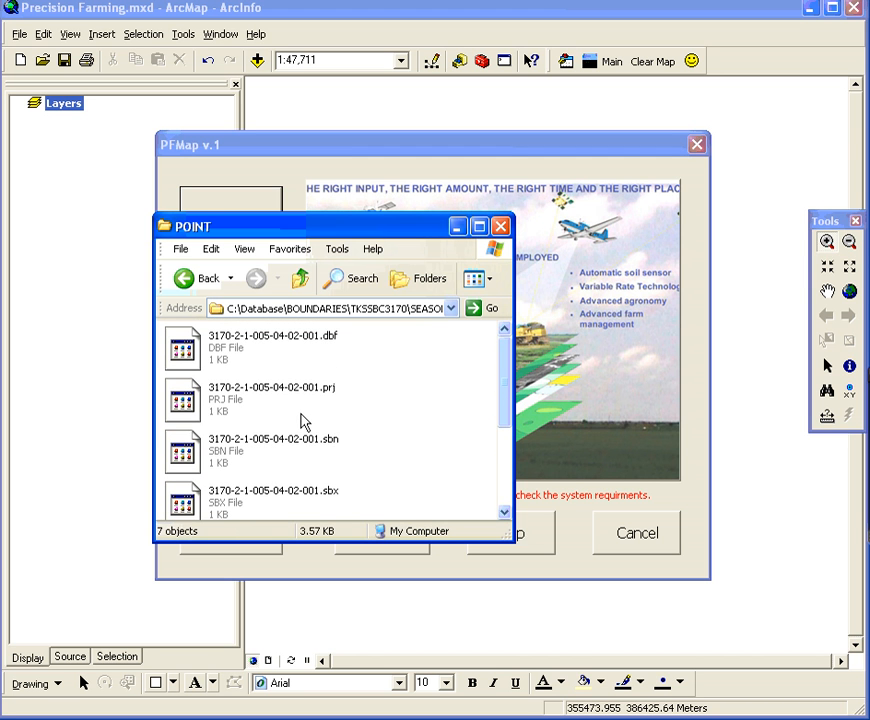
click(474, 284)
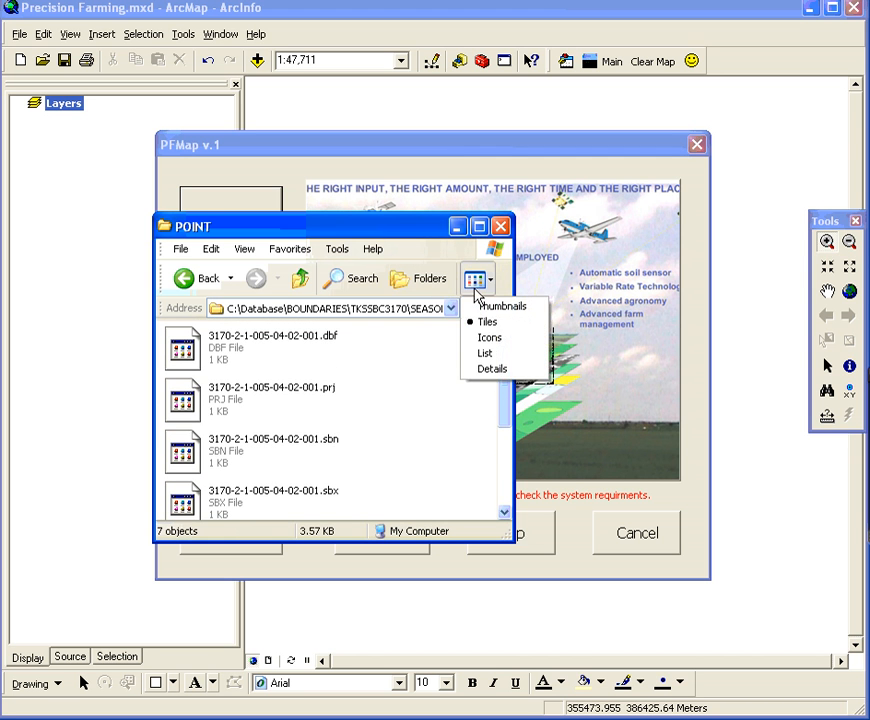
click(490, 354)
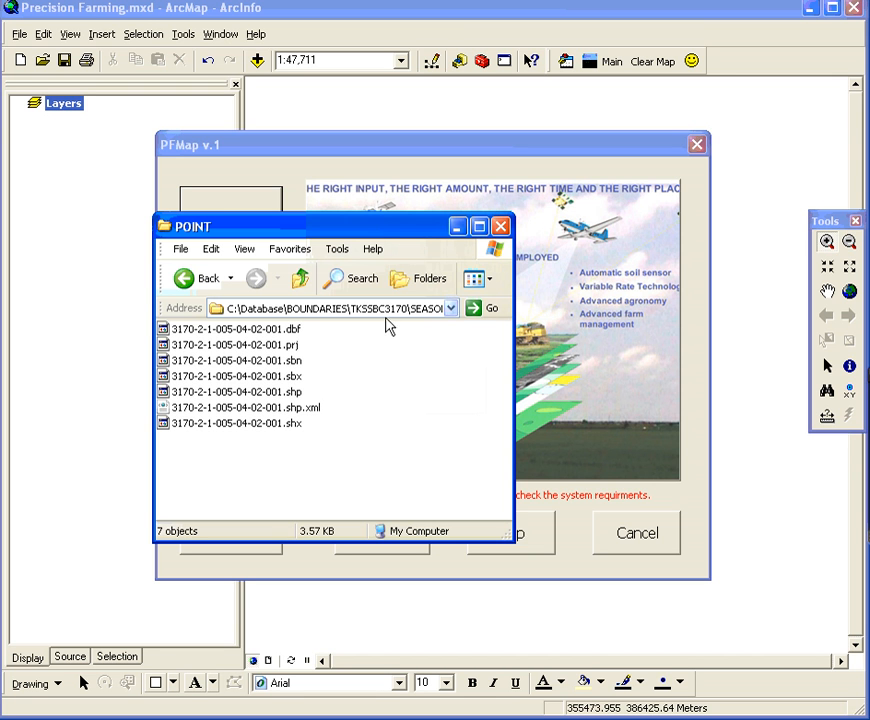
Return to the root of drive C: and open the WorkSpace folder
click(303, 283)
click(303, 283)
click(303, 283)
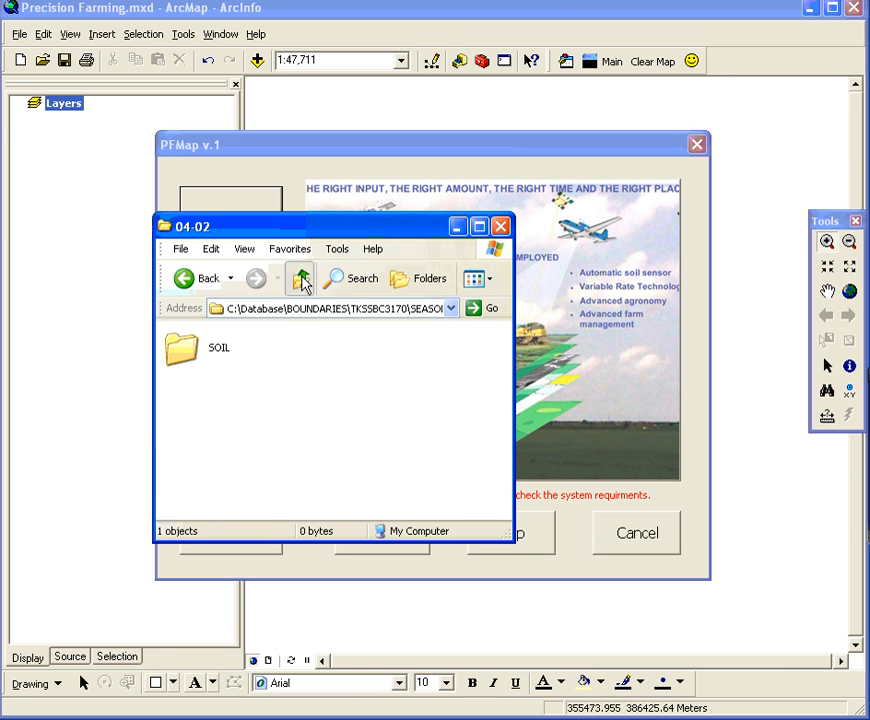
click(303, 283)
click(303, 283)
click(303, 283)
click(303, 283)
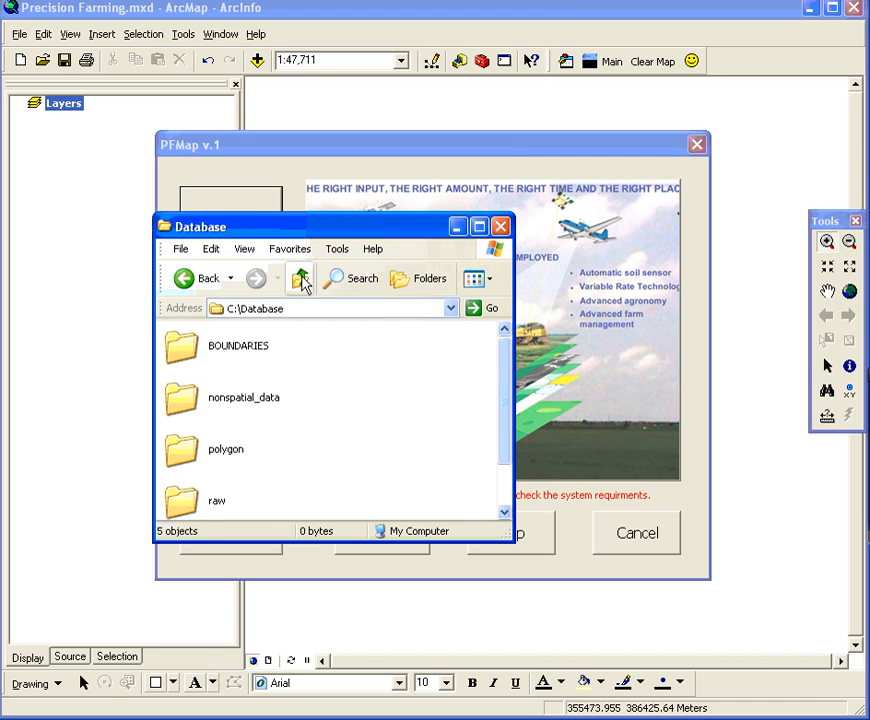
click(303, 283)
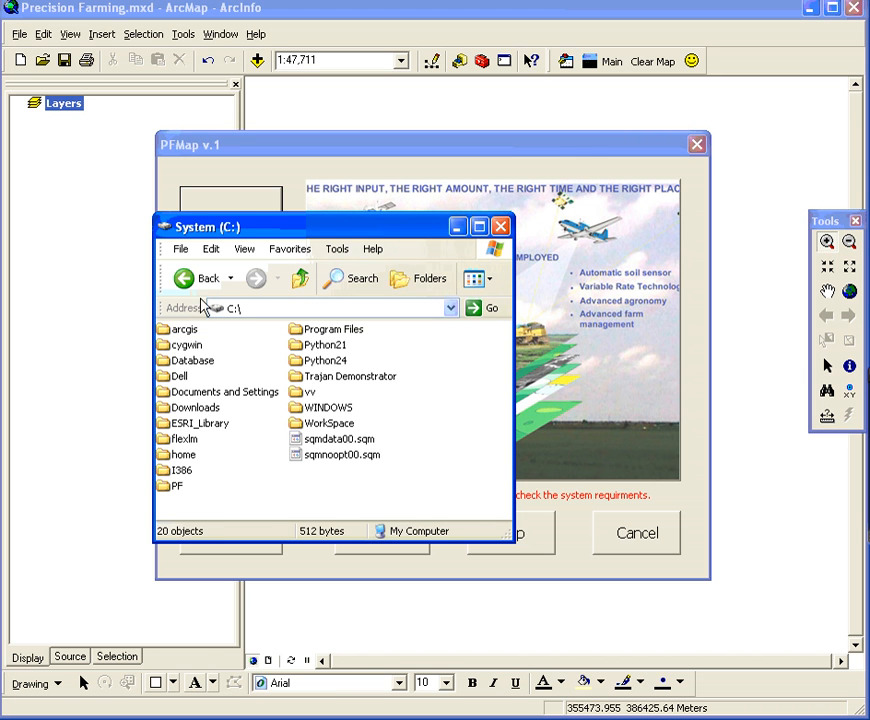
double_click(349, 426)
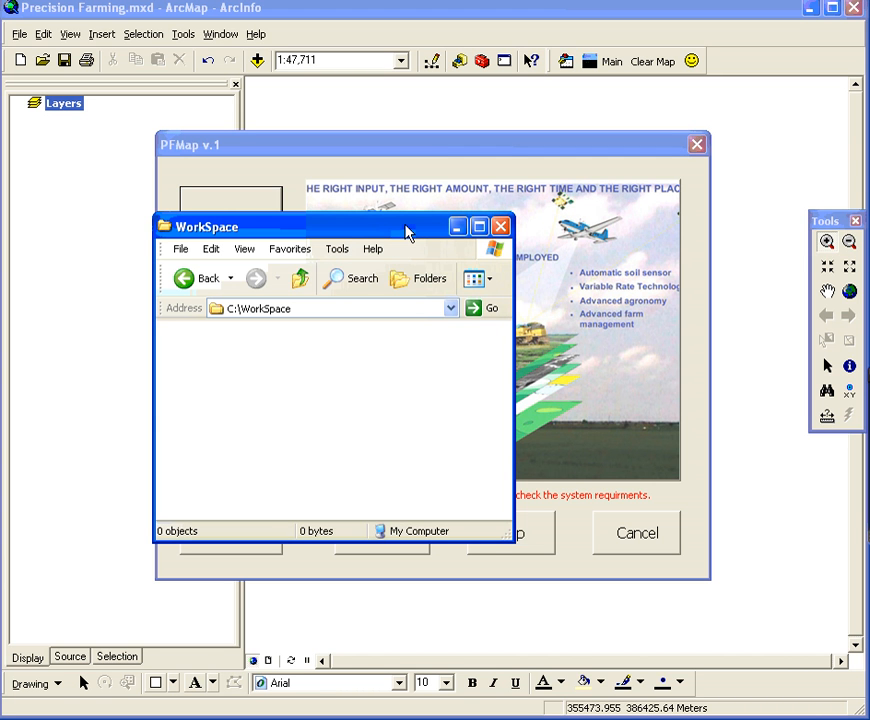
Start Interpolation in PFMap and specify C:\Database\BOUNDARIES as the boundaries database folder
drag(405, 232, 0, 245)
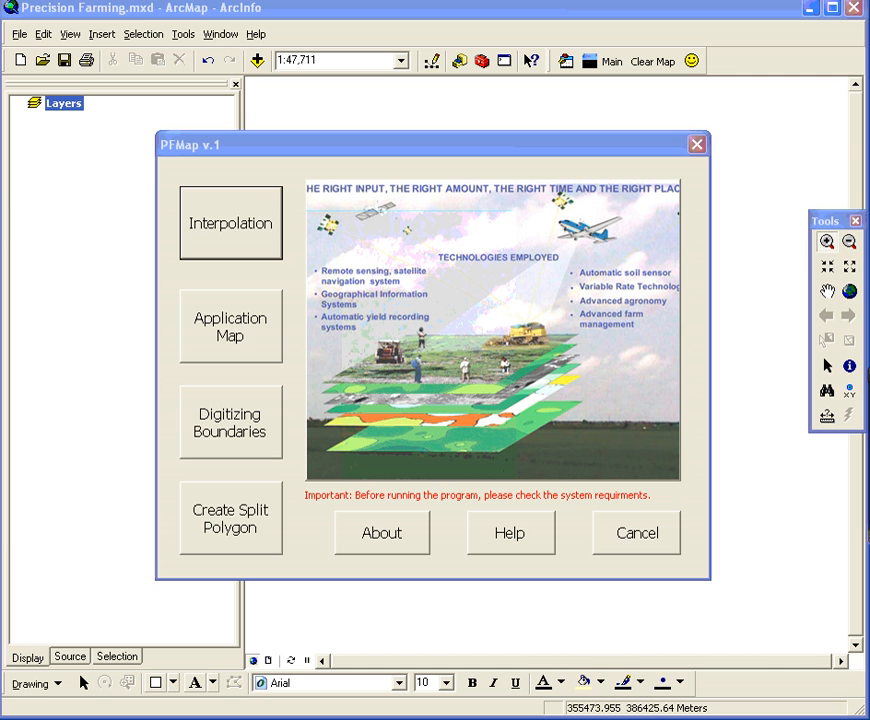
click(251, 241)
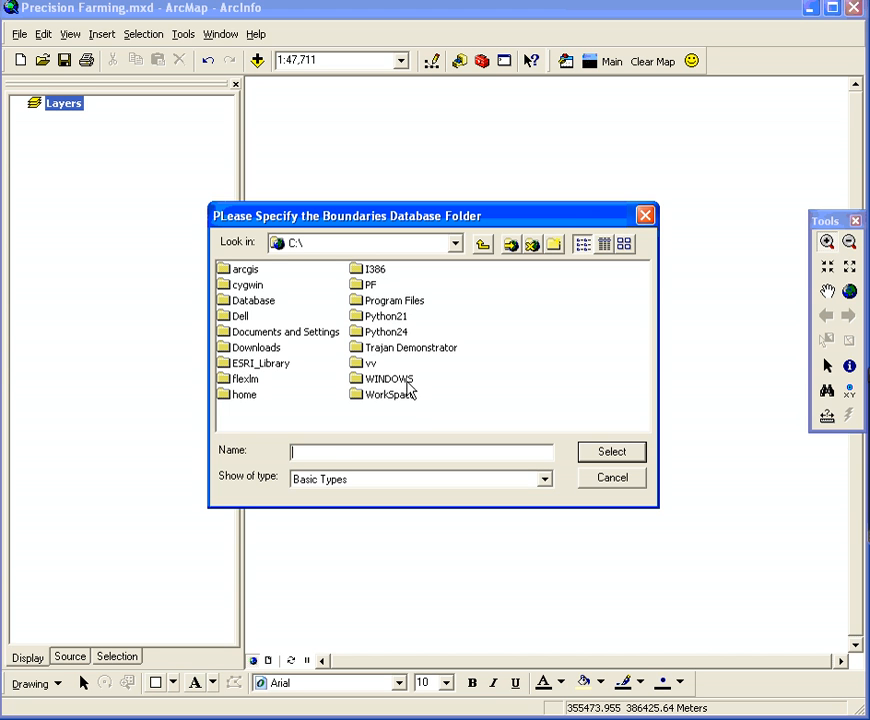
double_click(253, 300)
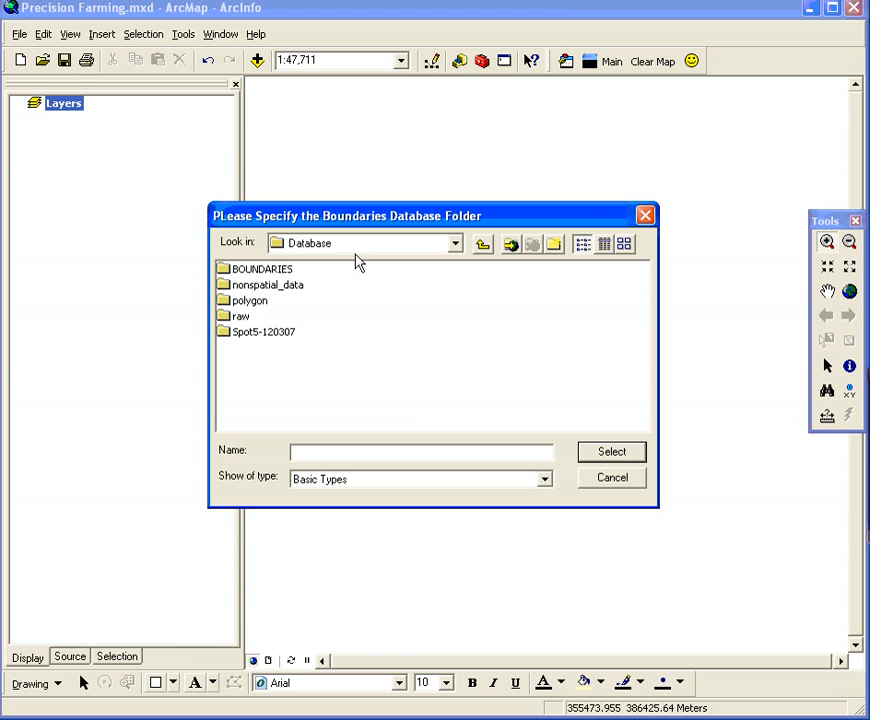
click(280, 270)
click(612, 453)
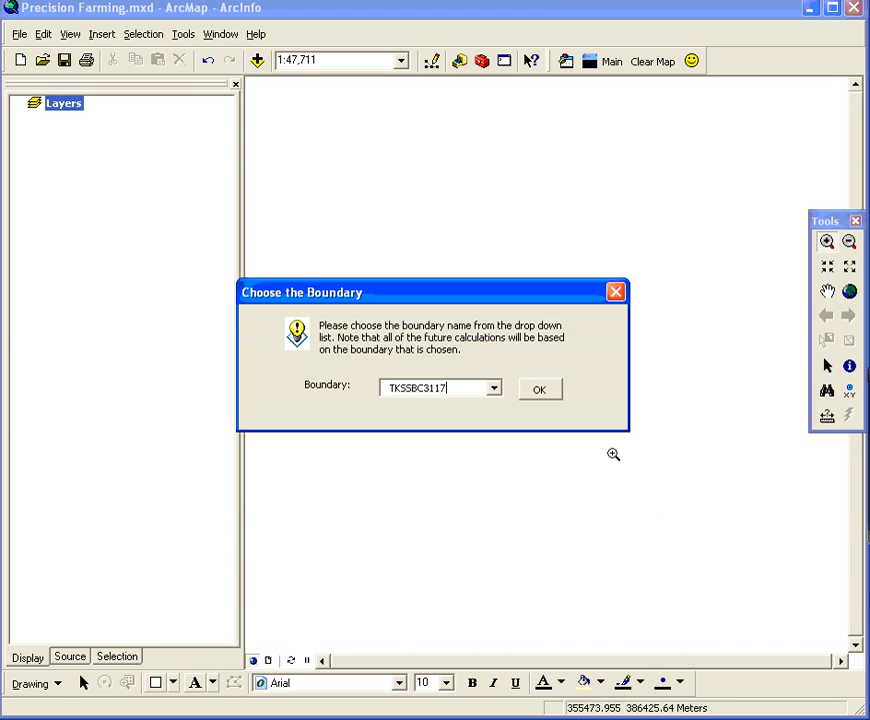
Review the available boundary names and accept TKSSBC3117 as the boundary for the calculations
click(497, 389)
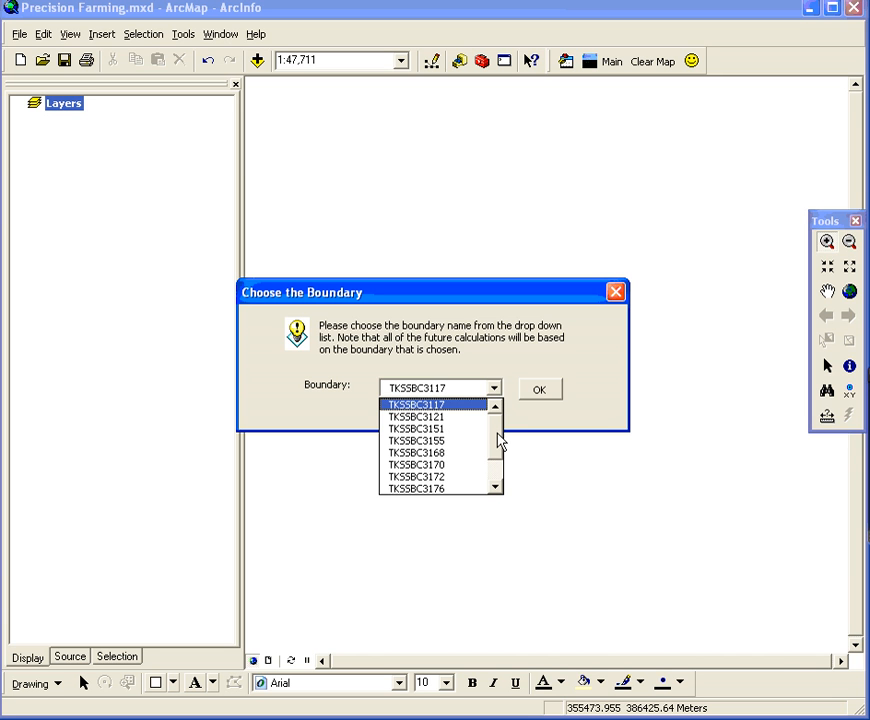
mouse_move(497, 441)
mouse_down()
mouse_move(499, 472)
mouse_move(501, 432)
mouse_move(499, 474)
mouse_move(499, 420)
mouse_up()
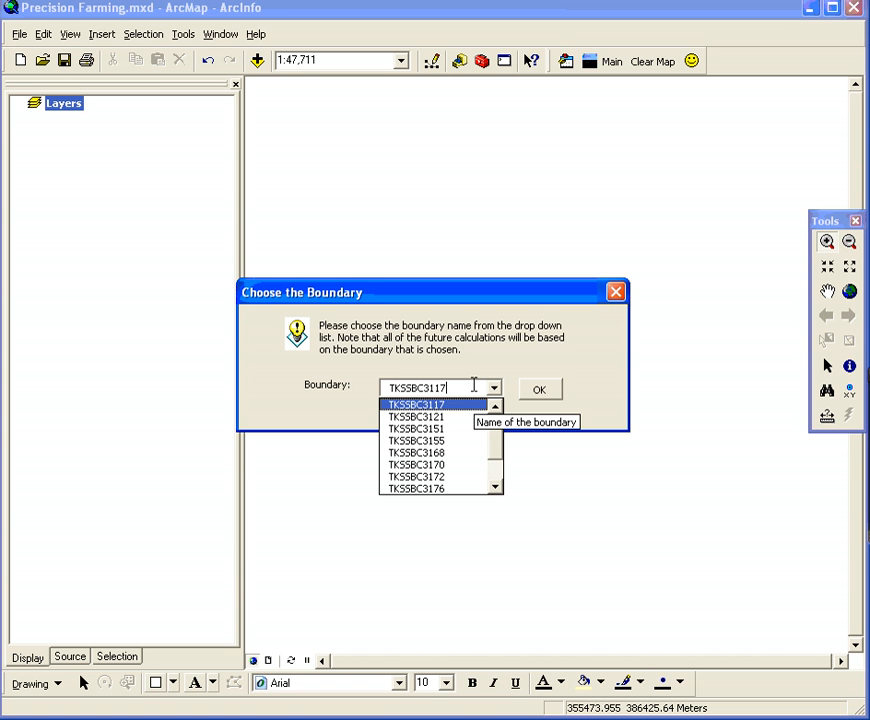
click(511, 364)
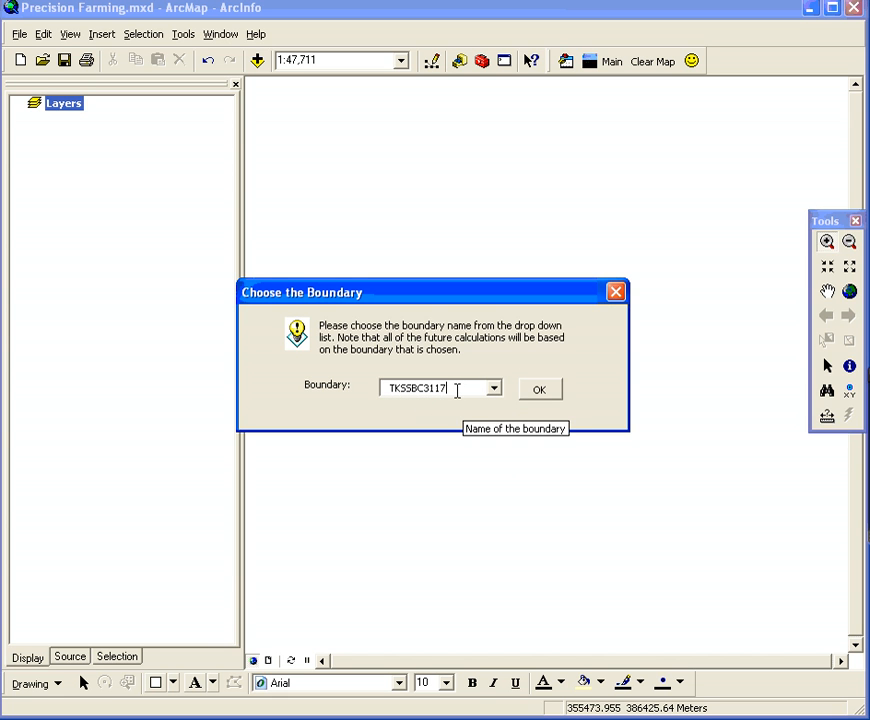
click(530, 393)
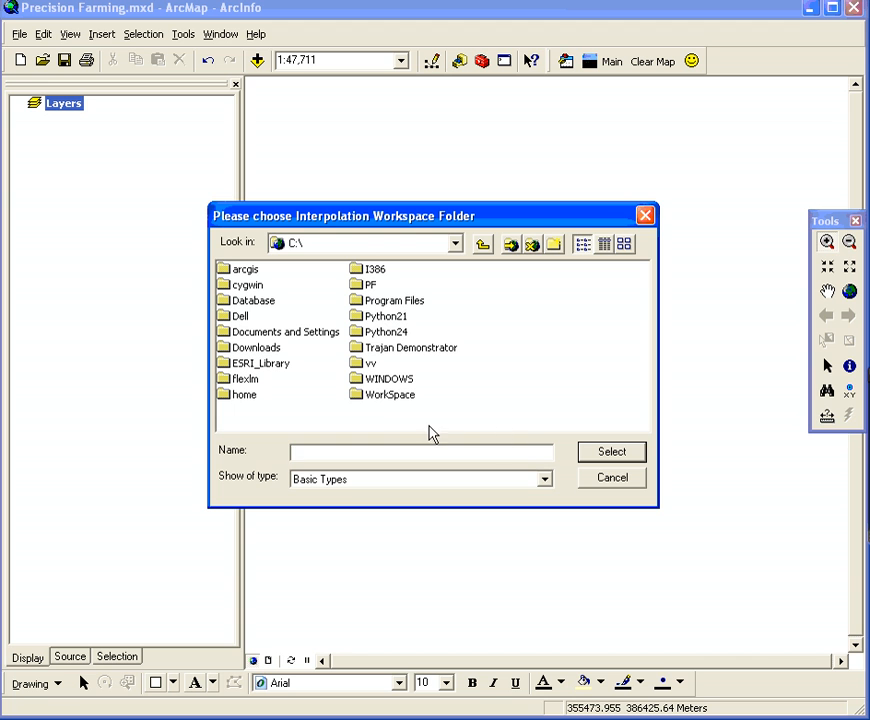
Set C:\WorkSpace as the interpolation workspace folder and reposition the mapping variables dialog
click(382, 398)
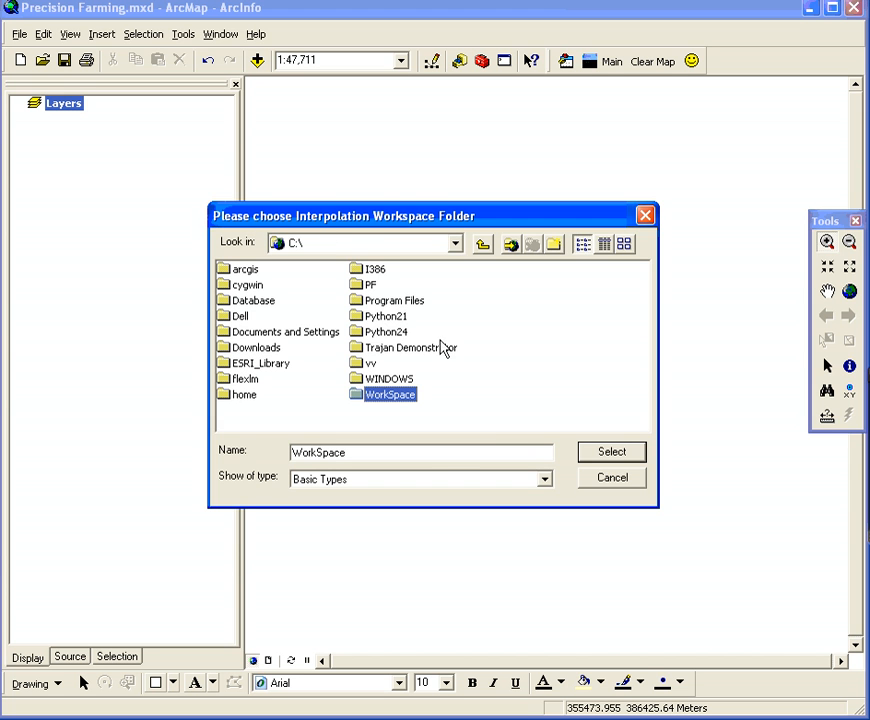
click(604, 457)
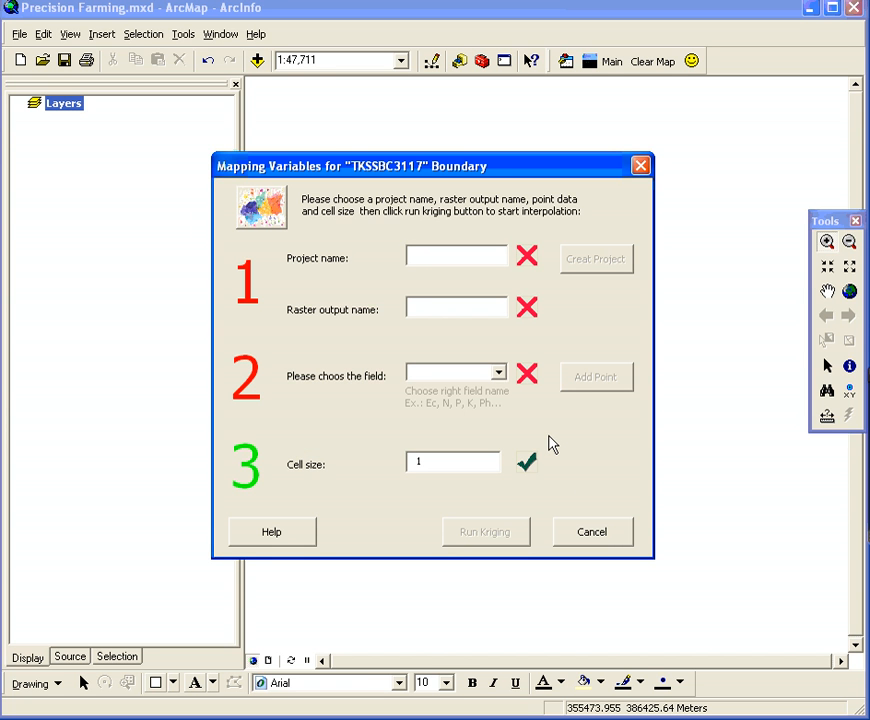
drag(314, 166, 346, 165)
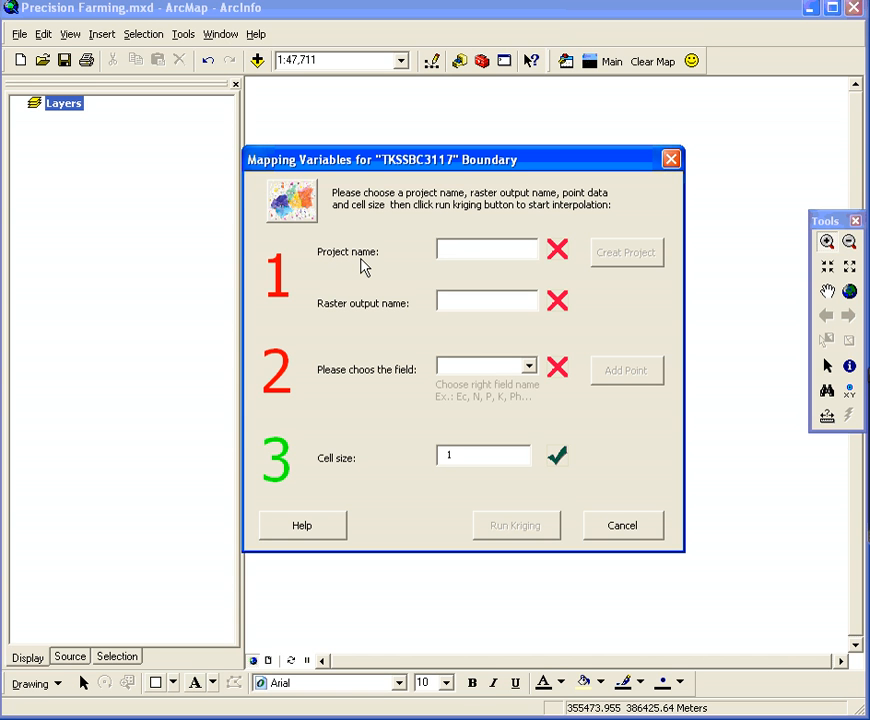
Create the project Test with the raster output name TestEc
text(Test)
click(463, 302)
text(Test)
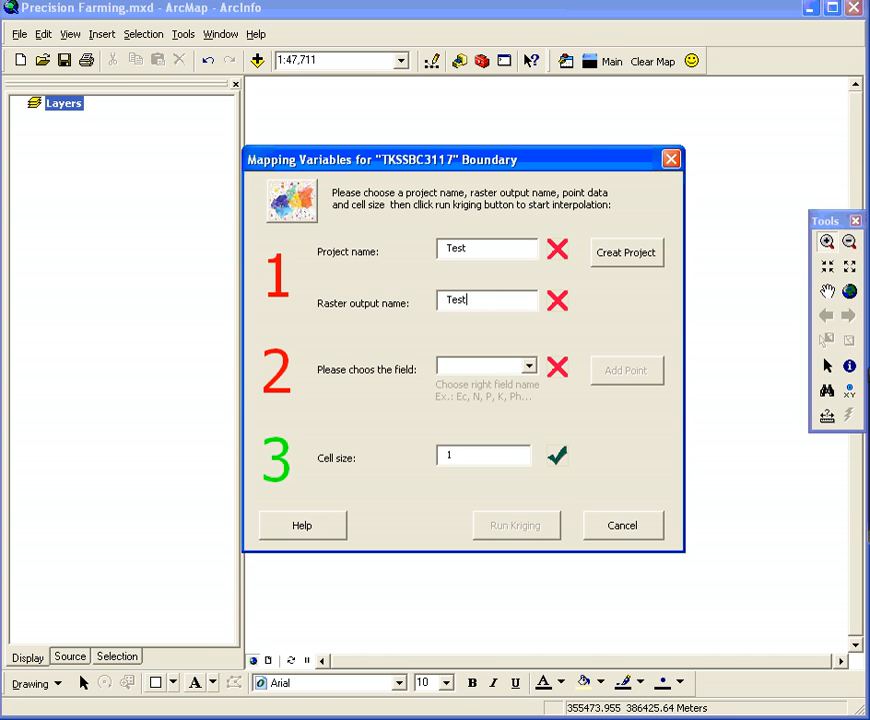
text(Ec)
click(630, 263)
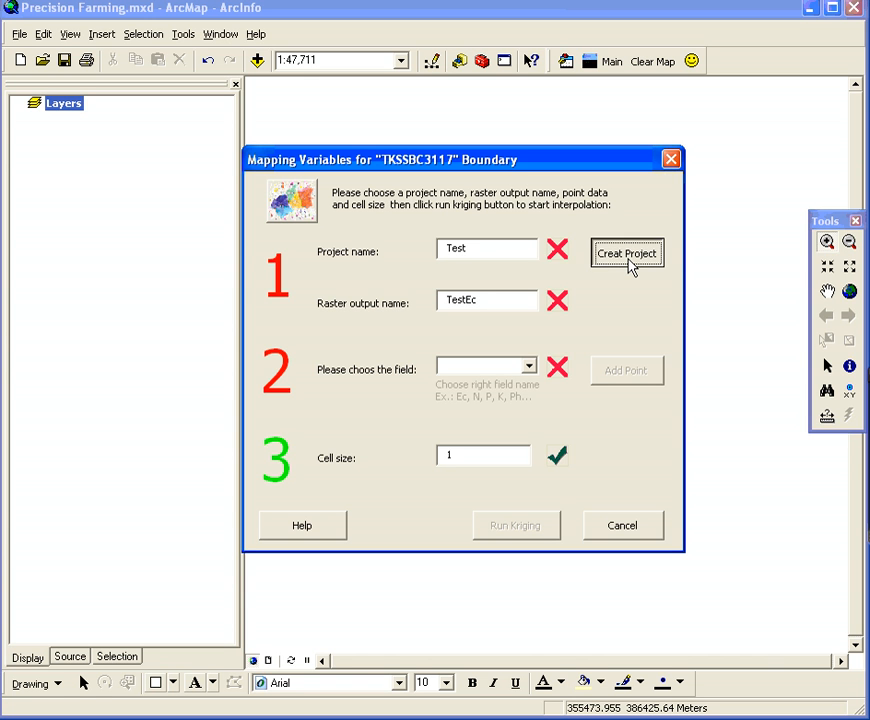
Inspect the new Test project folder in C:\WorkSpace and move the folder window out of the way
drag(0, 228, 408, 278)
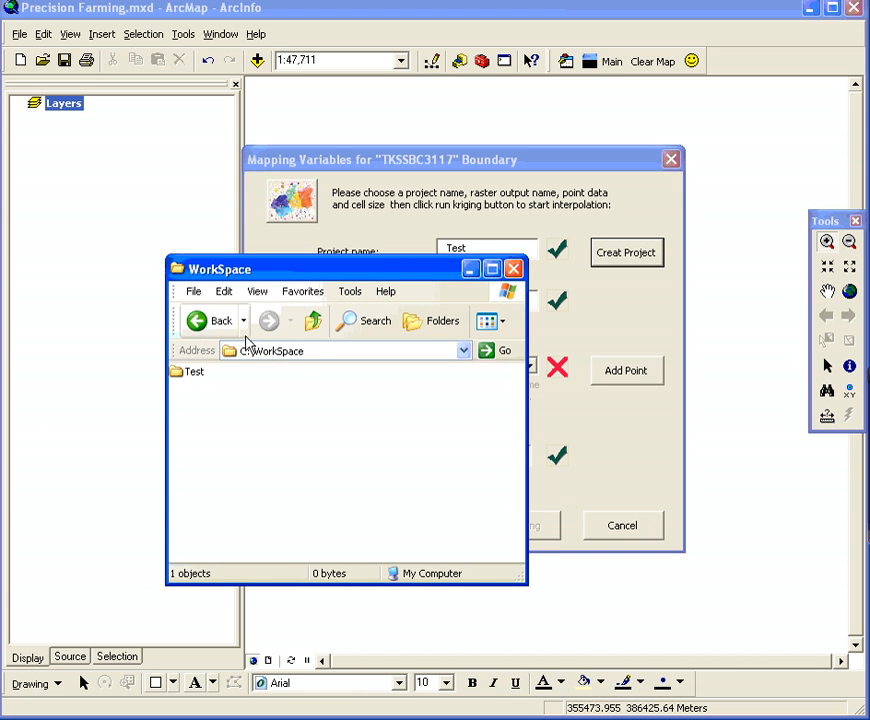
double_click(184, 373)
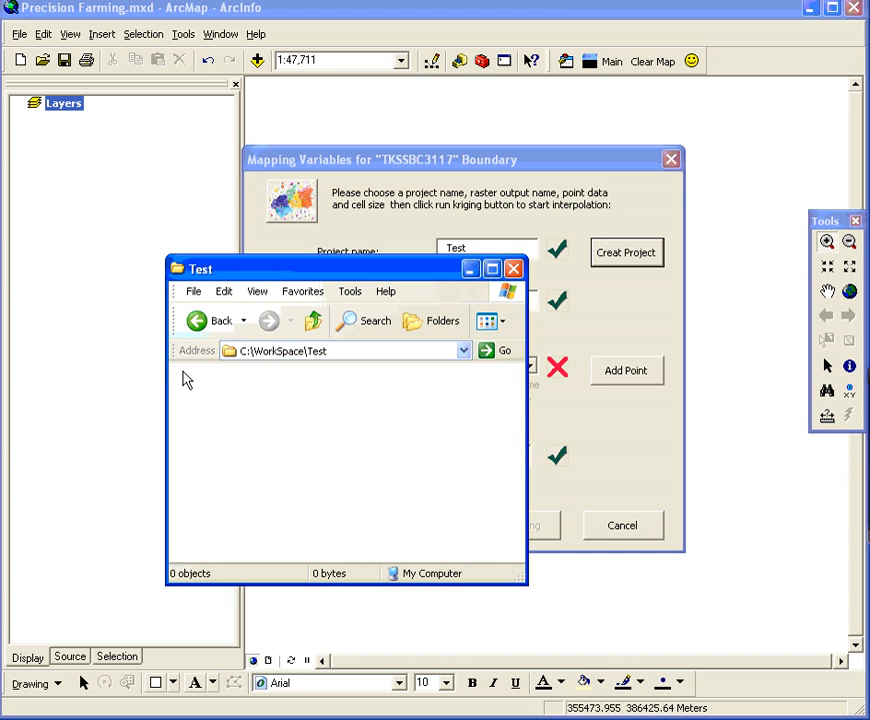
click(313, 320)
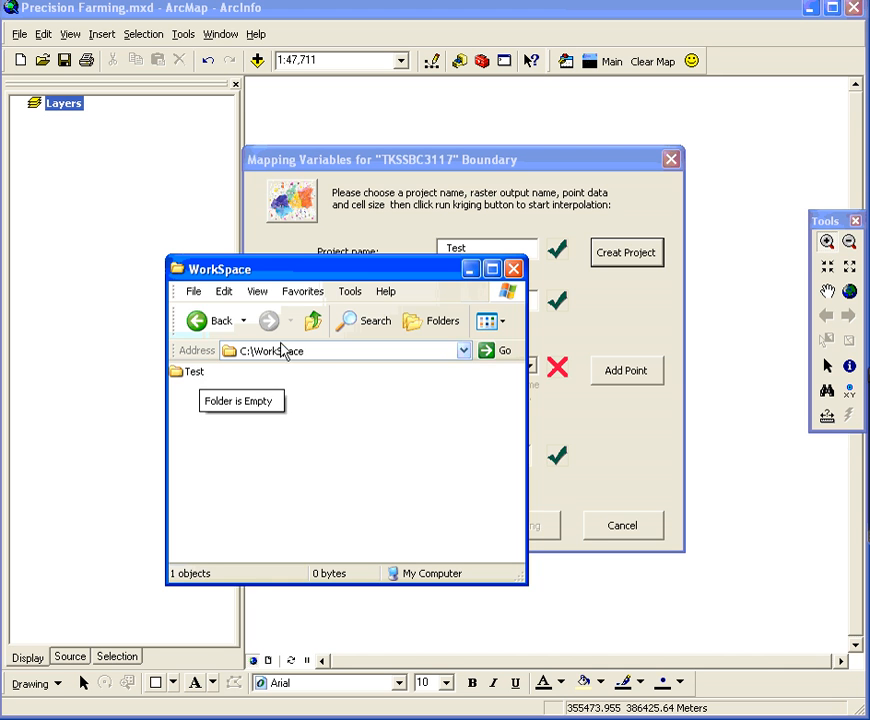
drag(381, 273, 0, 280)
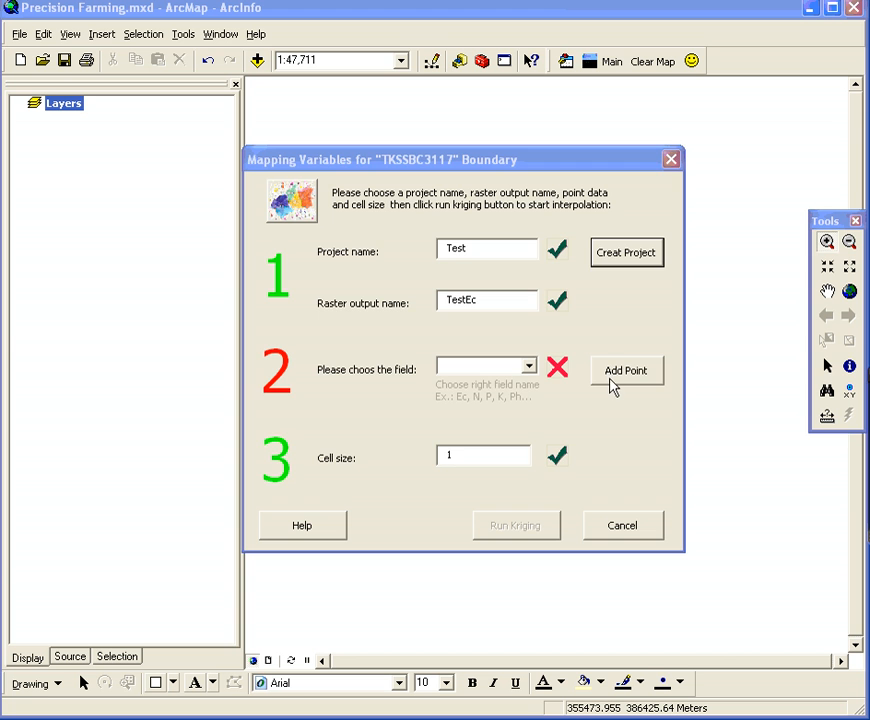
Start adding point data and browse to C:\Database\BOUNDARIES\TKSSBC3117\SEASON\07-01
click(611, 384)
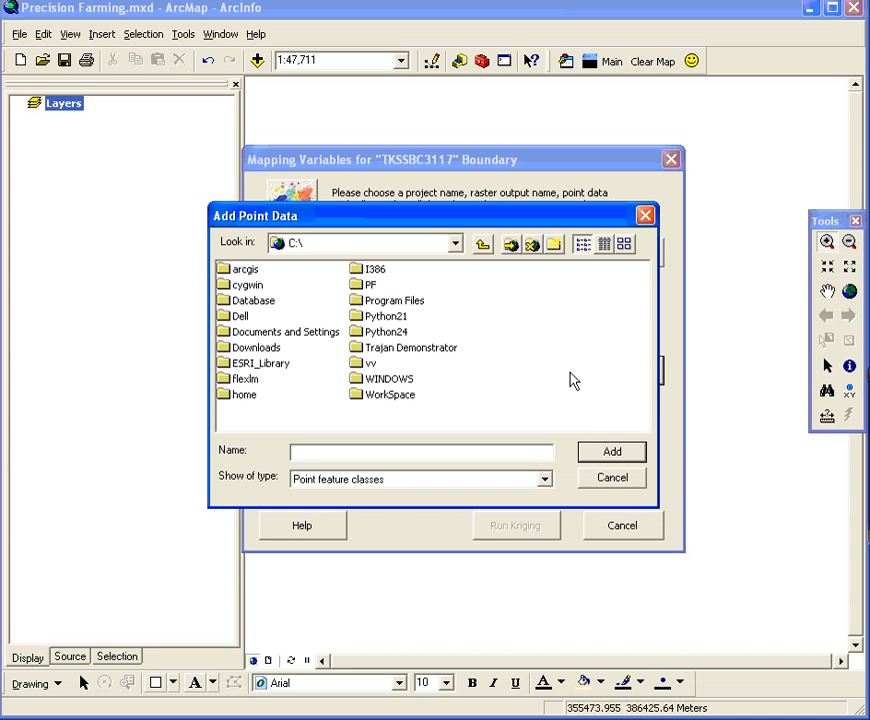
double_click(255, 301)
double_click(265, 270)
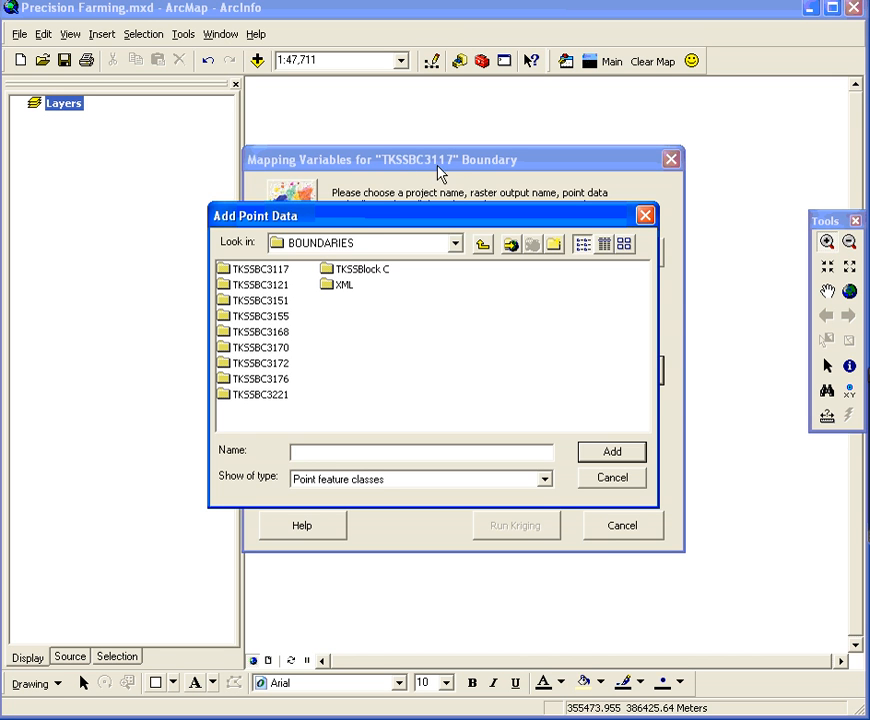
double_click(258, 270)
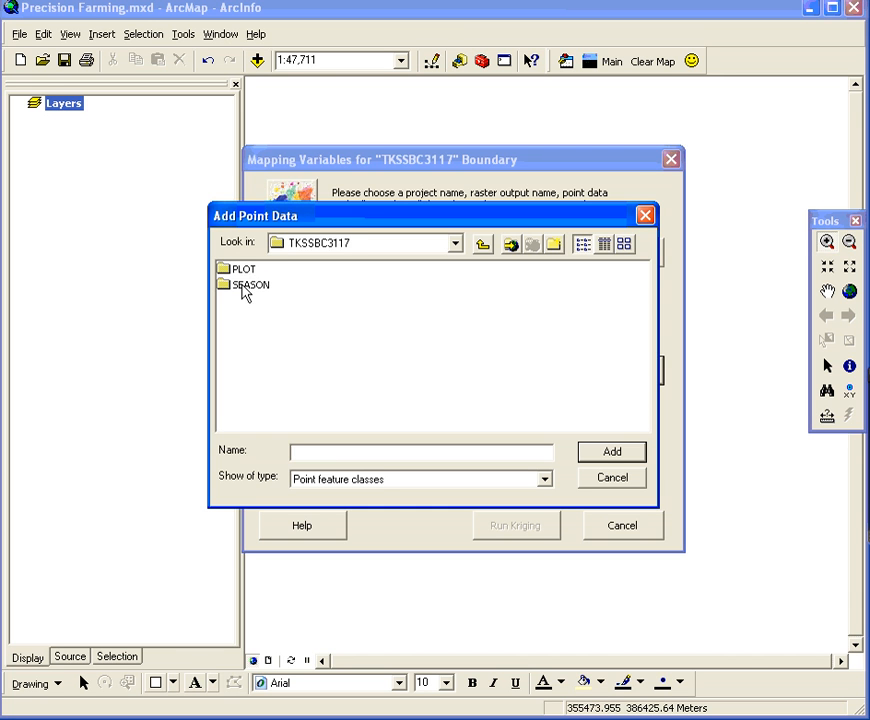
double_click(250, 285)
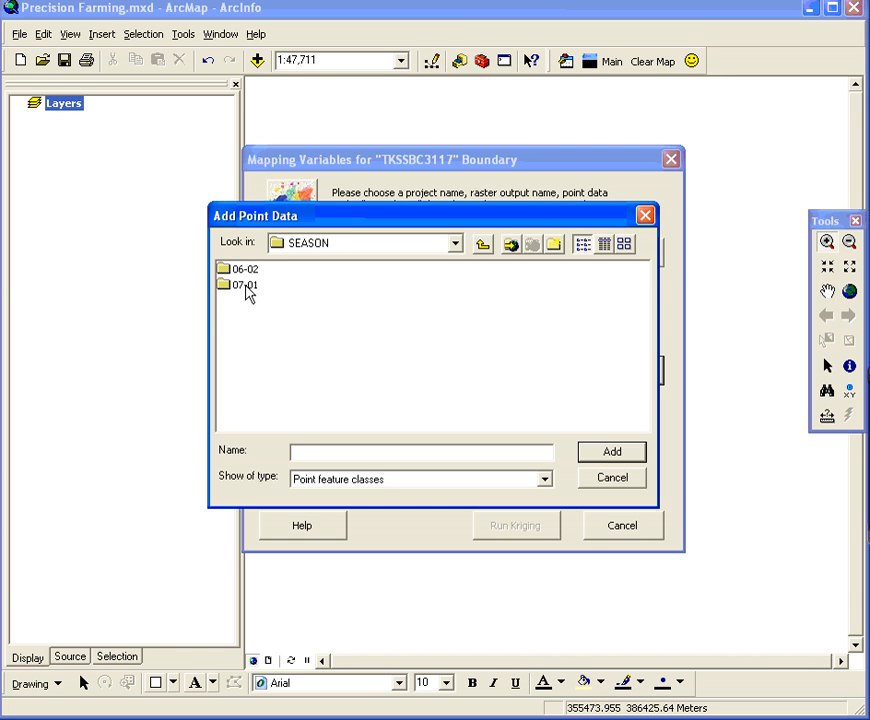
double_click(245, 285)
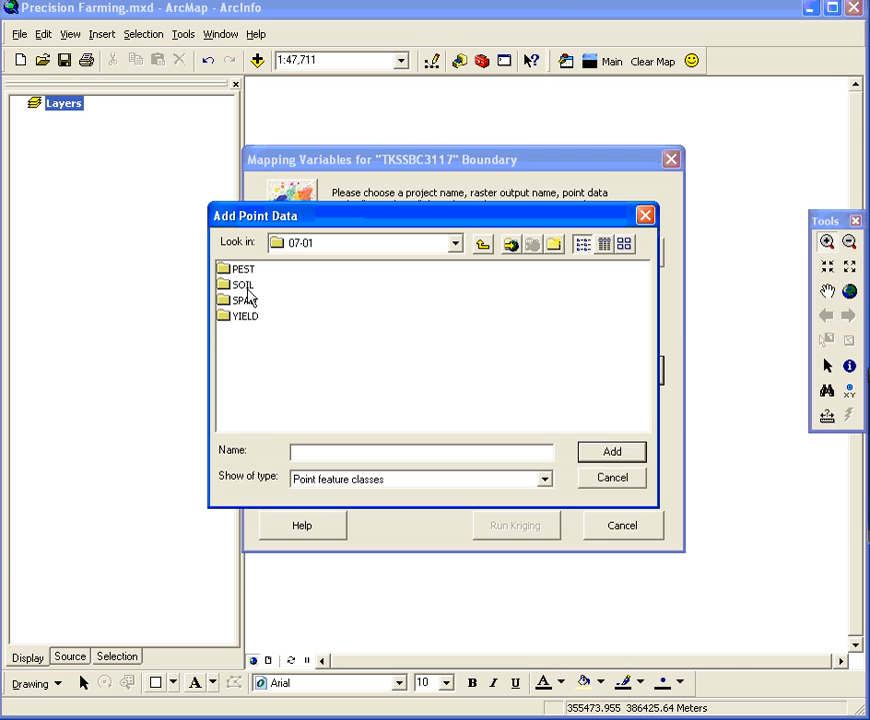
click(248, 290)
double_click(247, 288)
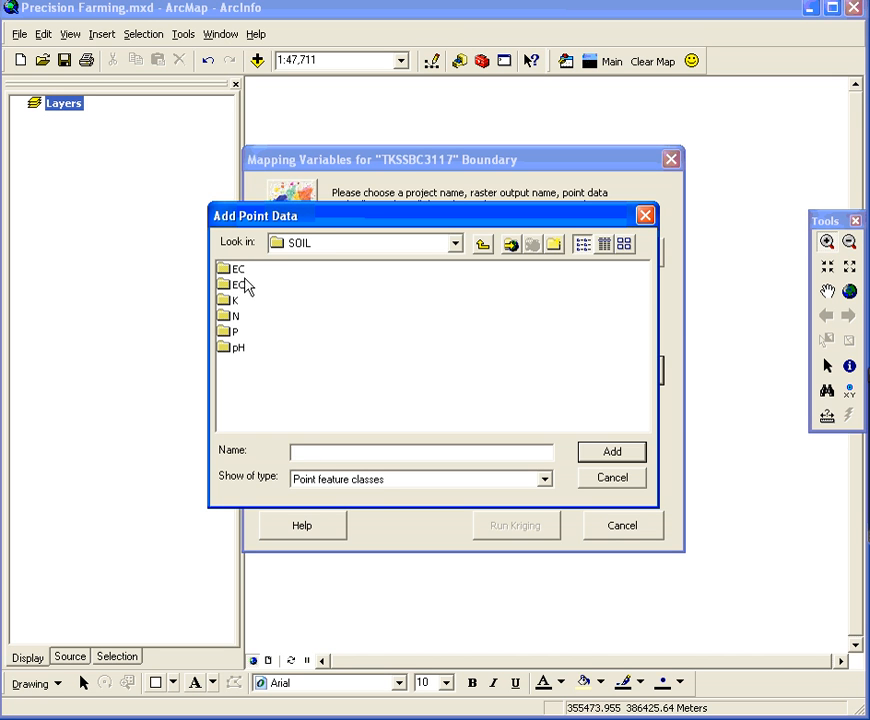
double_click(241, 272)
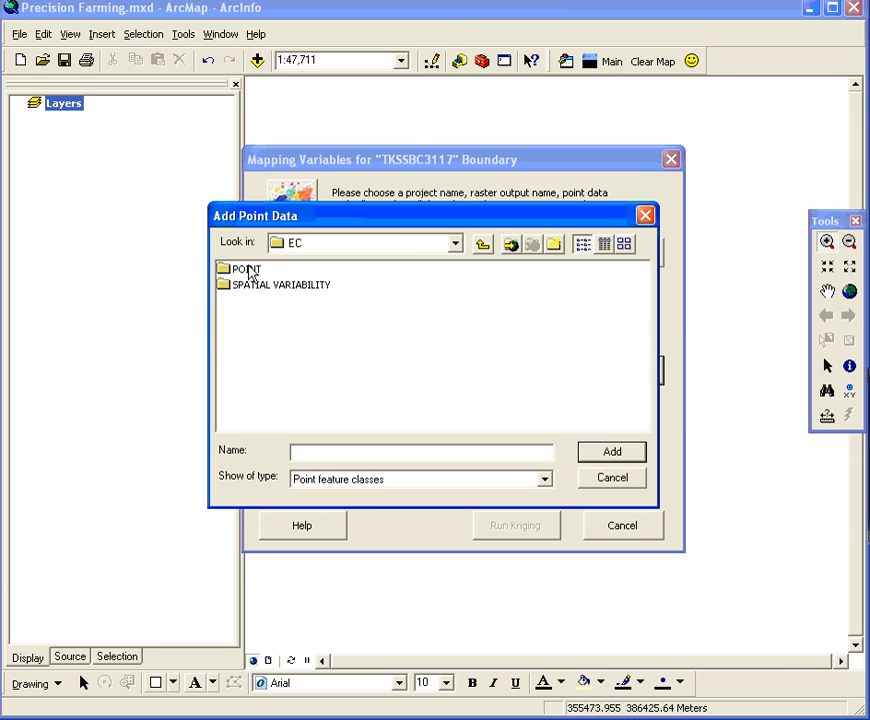
click(247, 270)
double_click(249, 272)
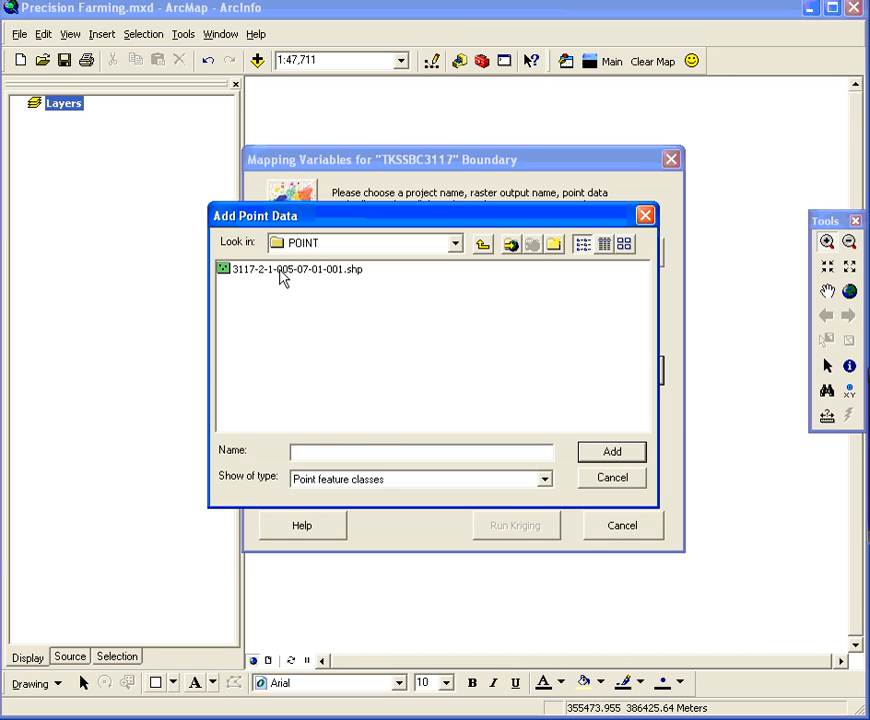
click(282, 272)
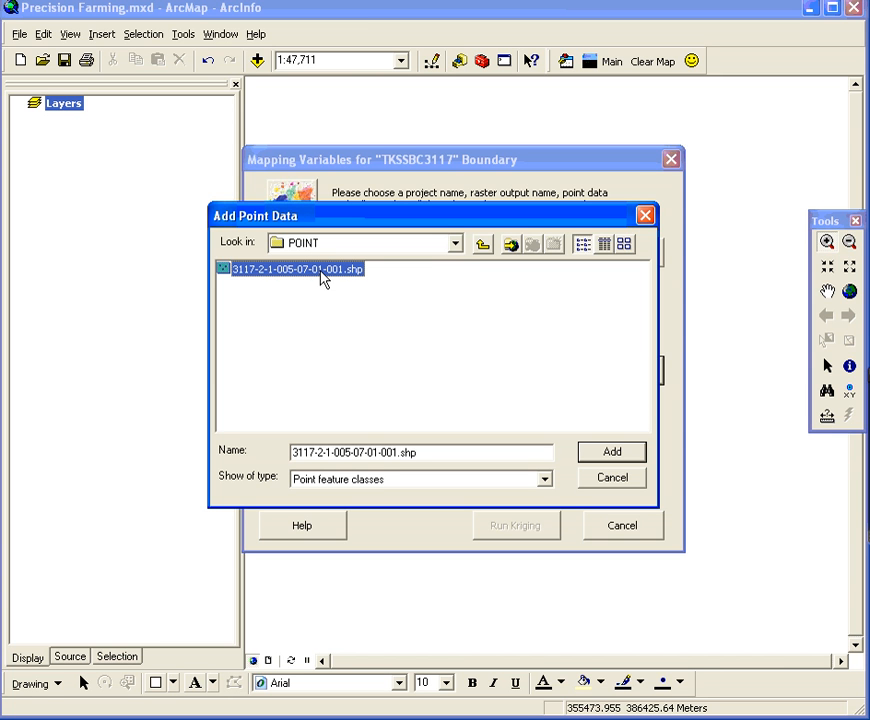
click(225, 290)
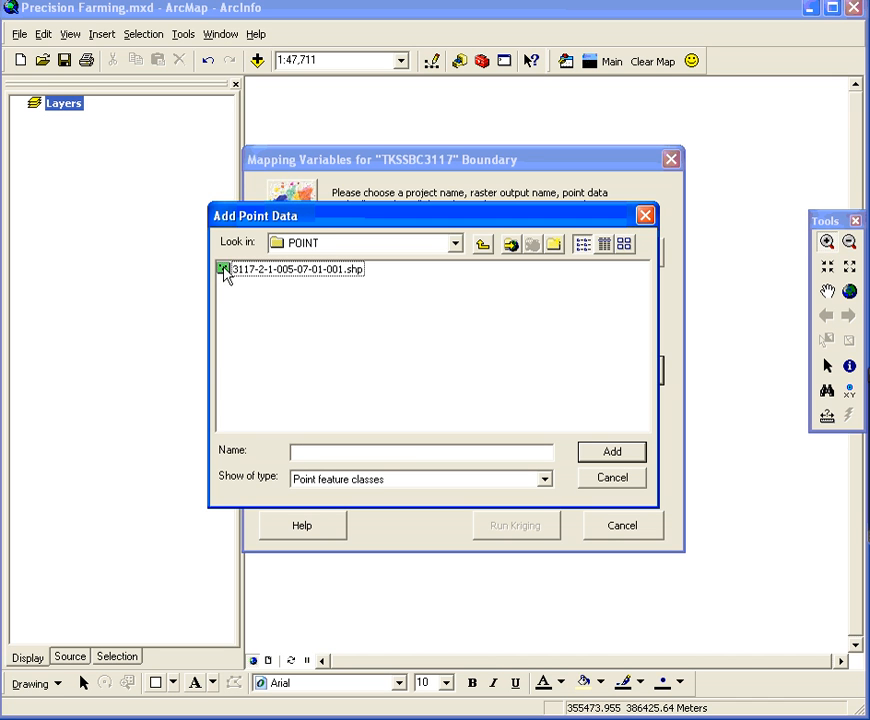
click(284, 276)
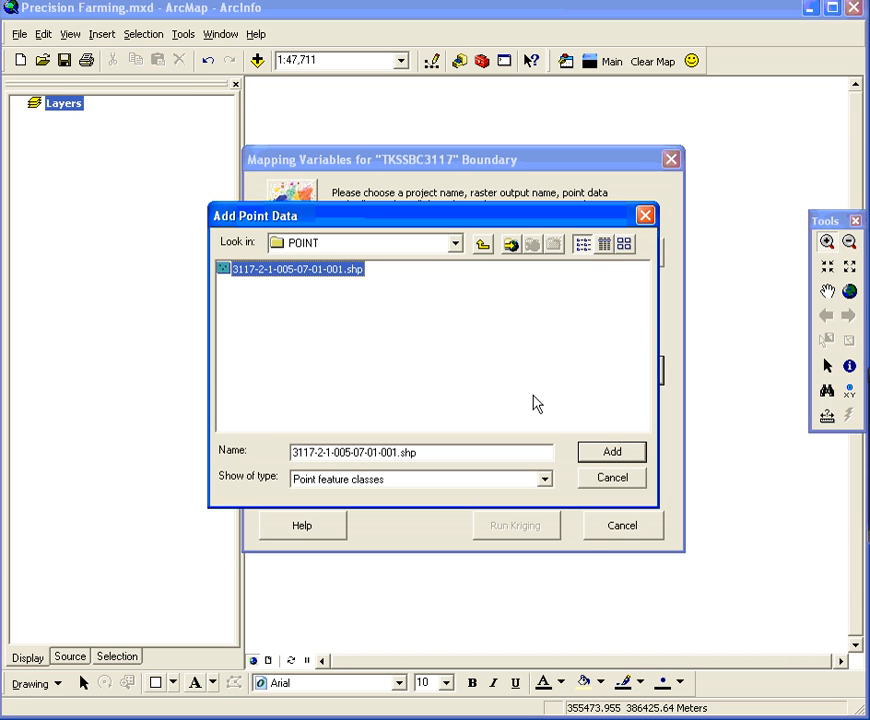
click(610, 453)
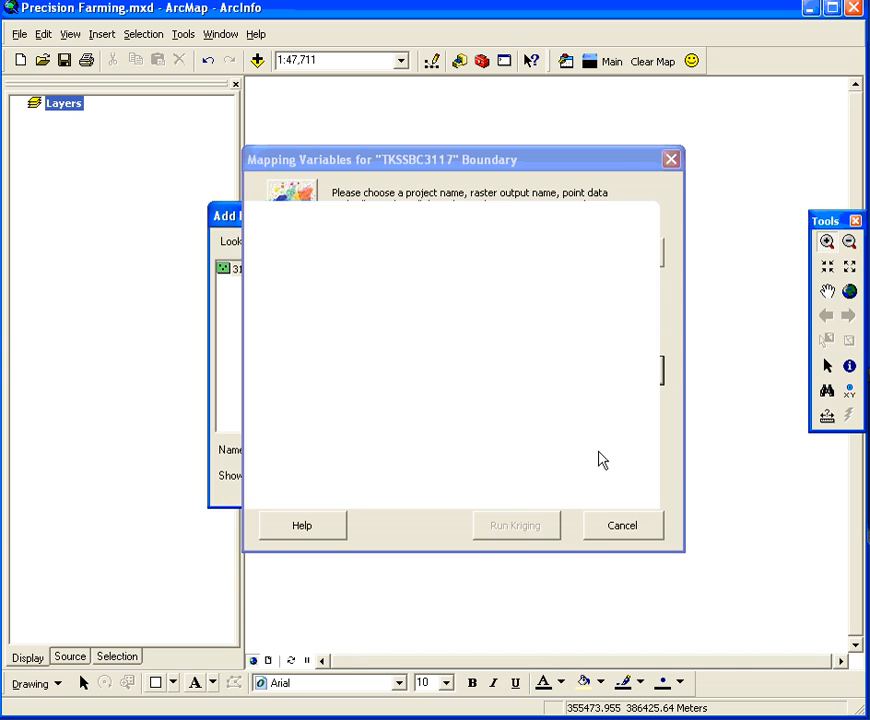
Move the mapping variables dialog off the map and review the records in the point layer's attribute table
drag(490, 160, 245, 424)
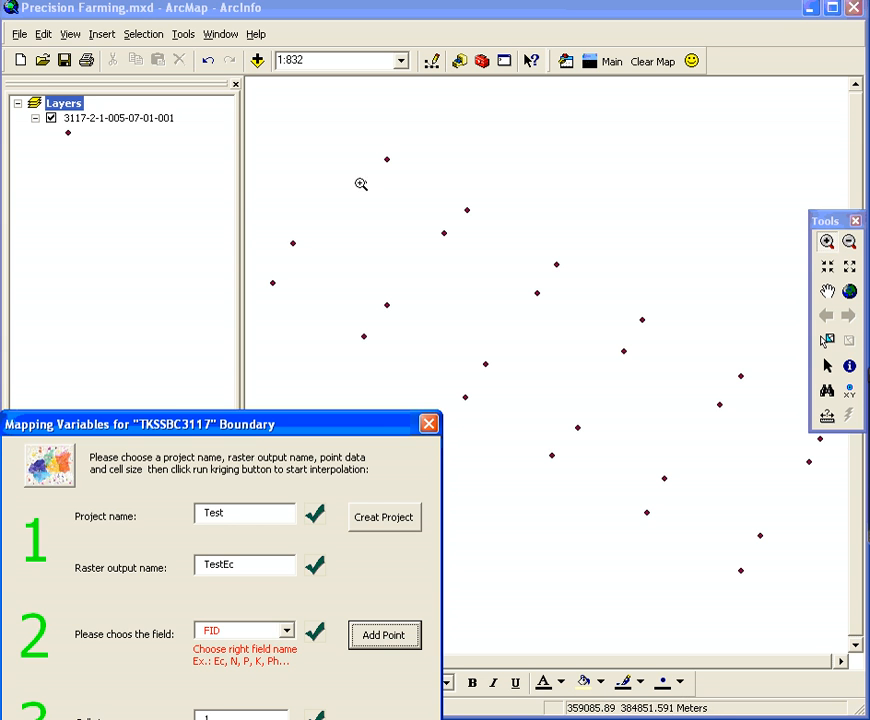
click(125, 120)
right_click(125, 120)
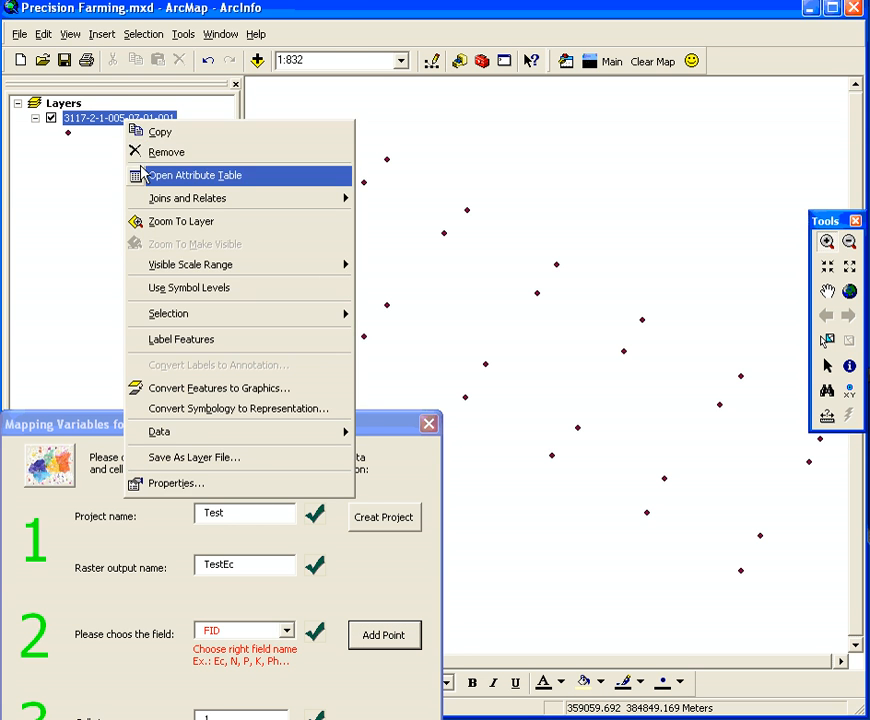
click(150, 174)
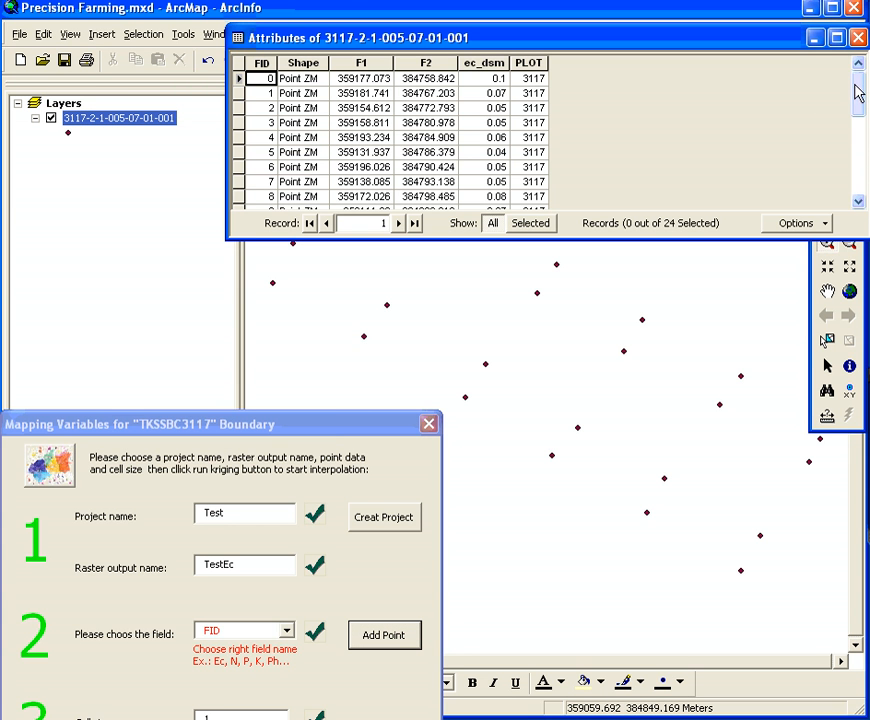
drag(857, 91, 862, 178)
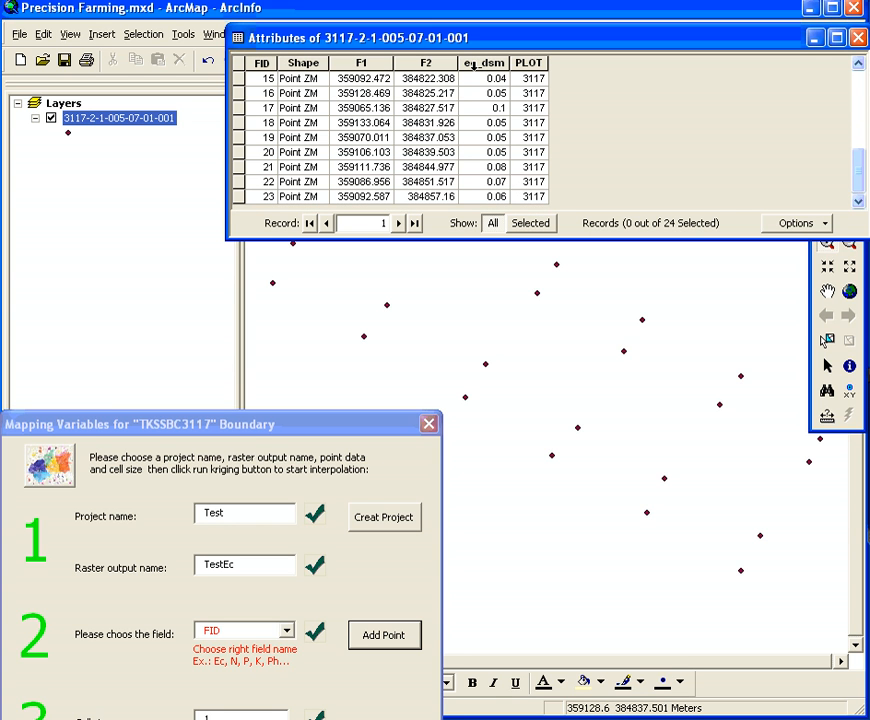
Select the record with FID 17 to locate its point on the map, and clear the selection
click(243, 108)
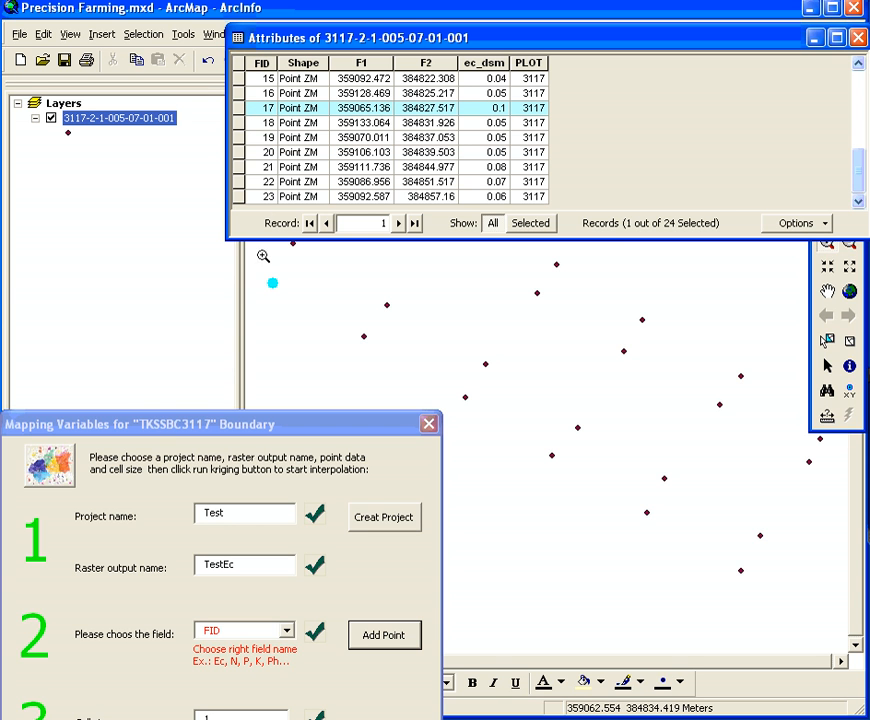
click(782, 222)
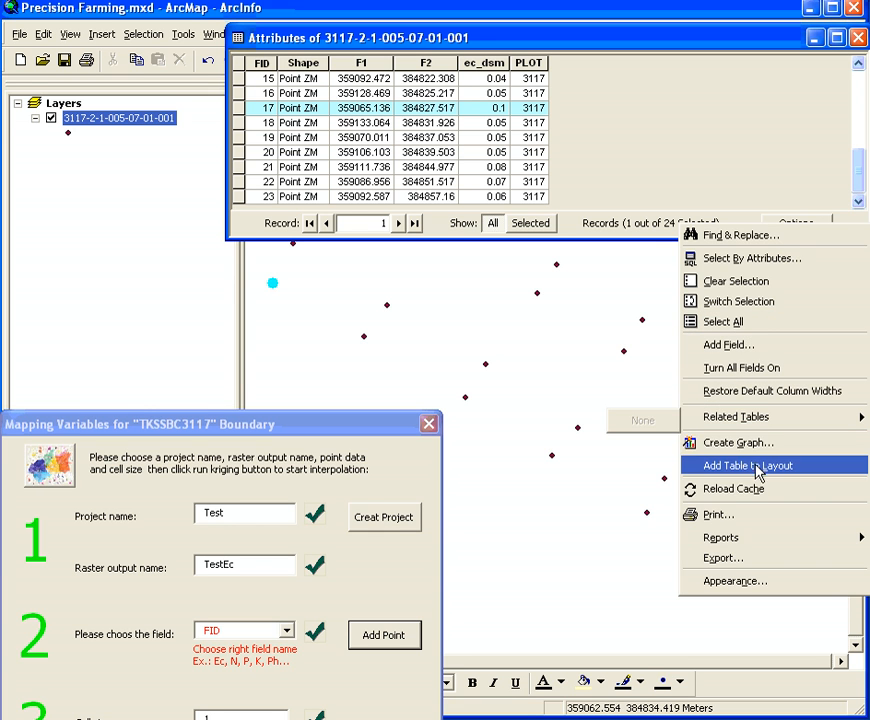
click(740, 282)
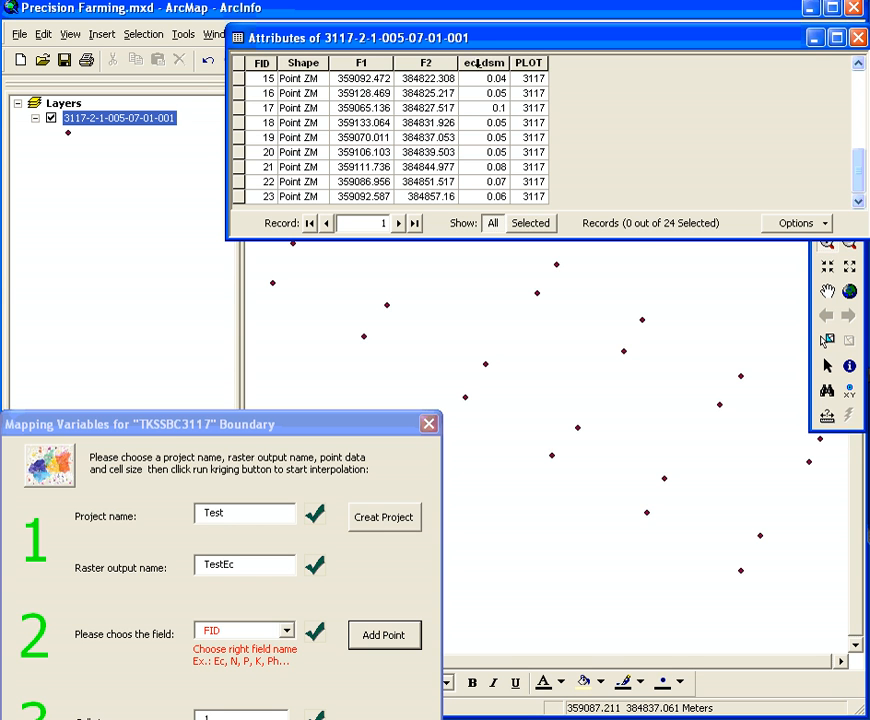
View the statistics of the ec_dsm field, and close the statistics and the attribute table
click(483, 63)
right_click(482, 64)
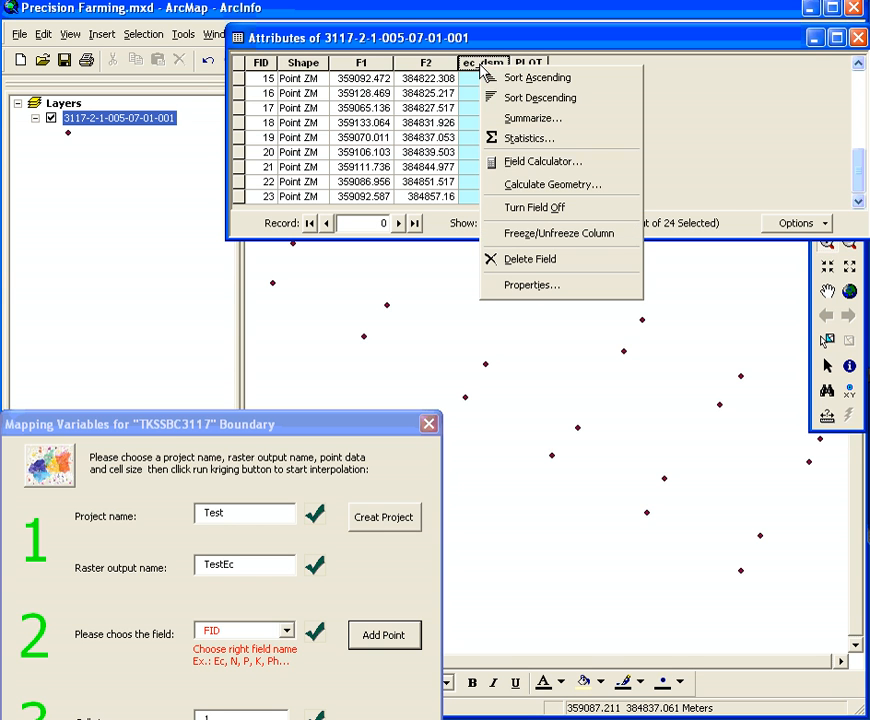
click(517, 142)
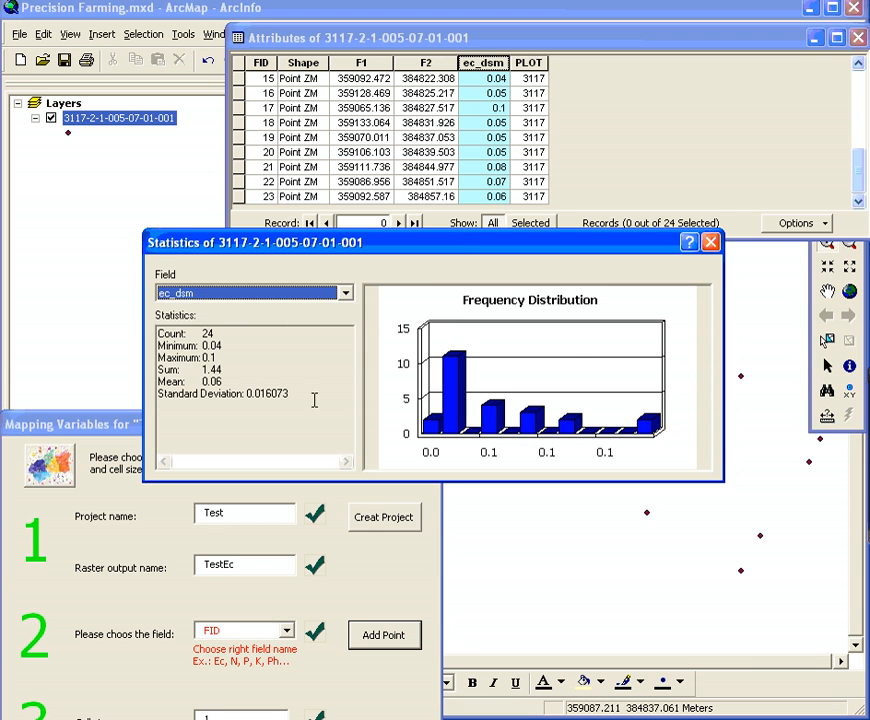
click(710, 242)
click(513, 154)
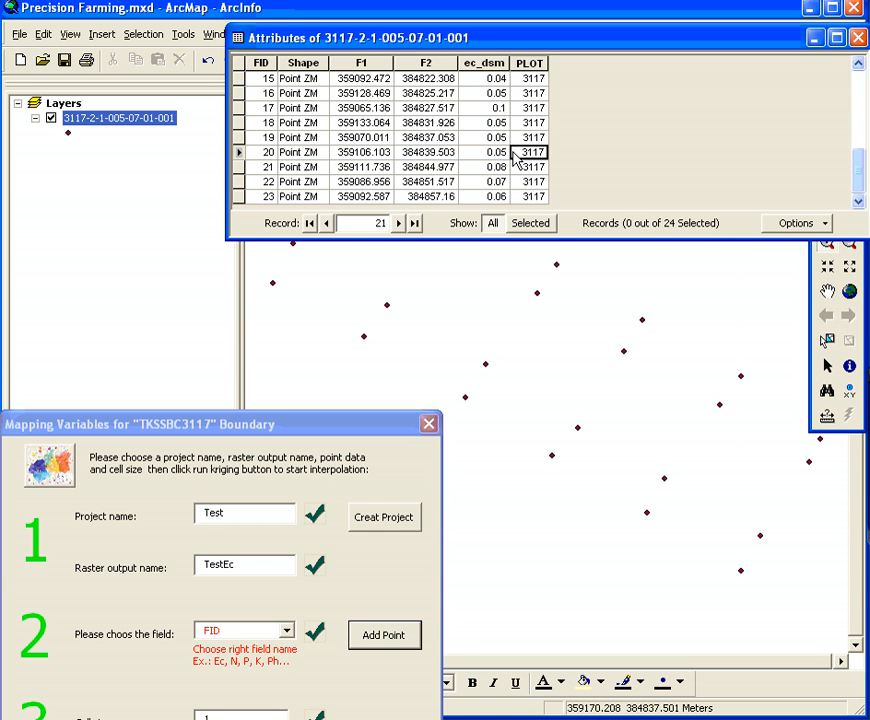
click(858, 38)
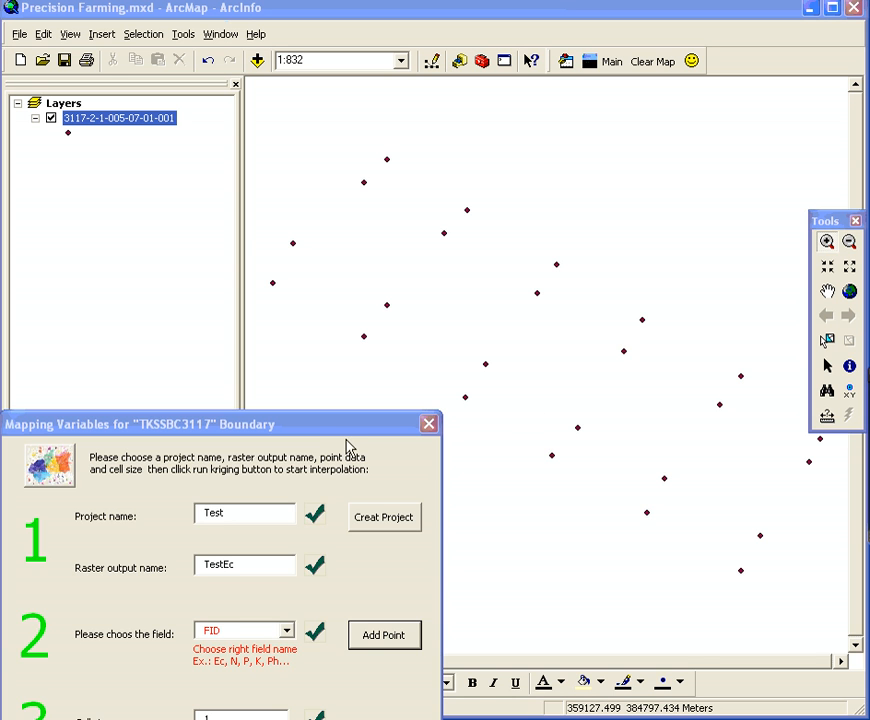
Bring the mapping variables dialog back into full view and choose ec_dsm as the field to interpolate
drag(318, 424, 515, 183)
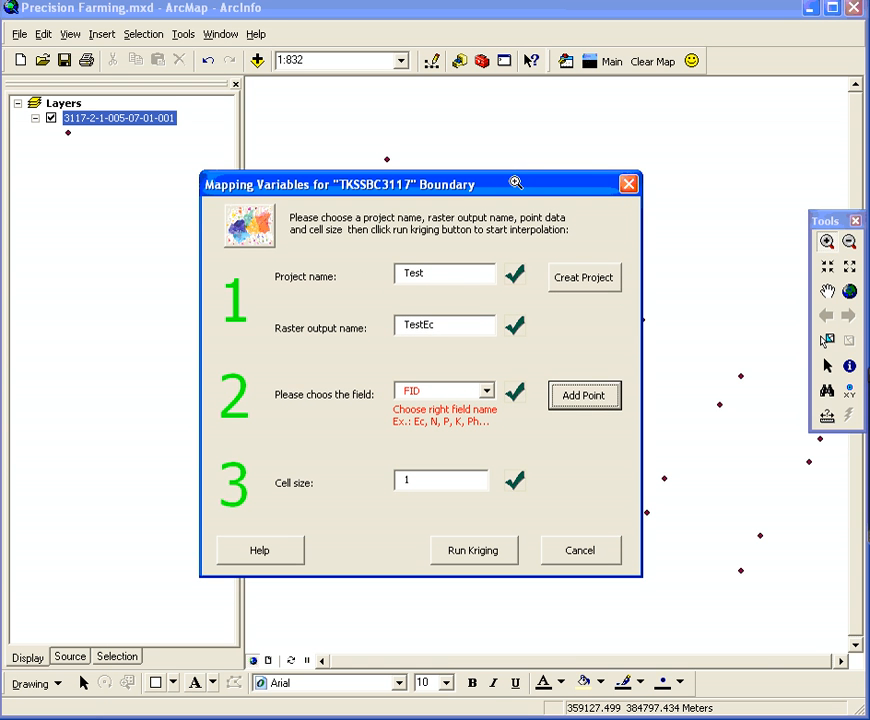
click(487, 392)
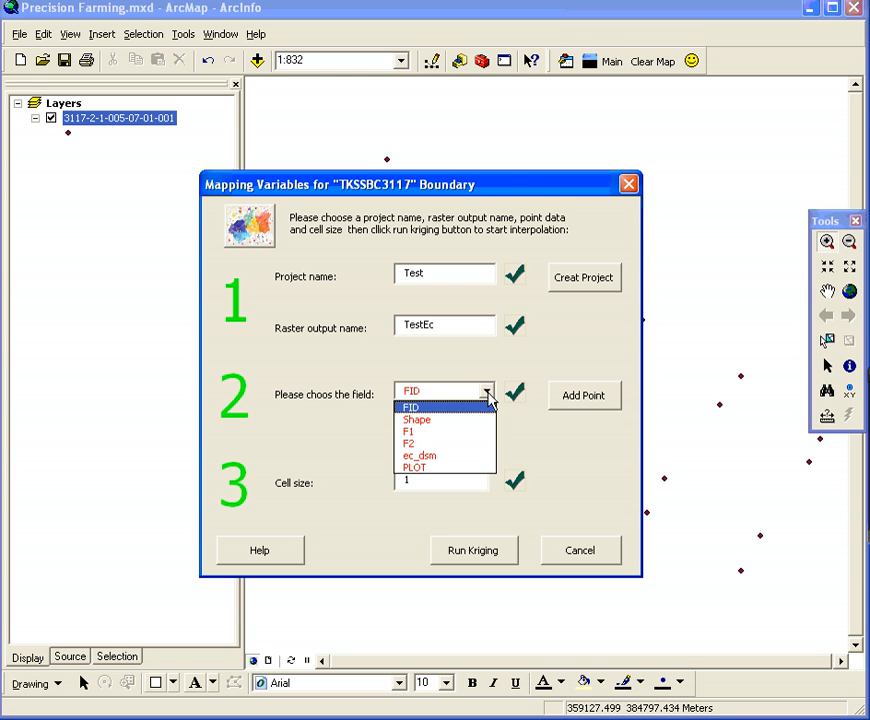
click(460, 456)
Reopen the point layer's attribute table to compare its columns with the field choices, keeping ec_dsm as the interpolation field
right_click(138, 124)
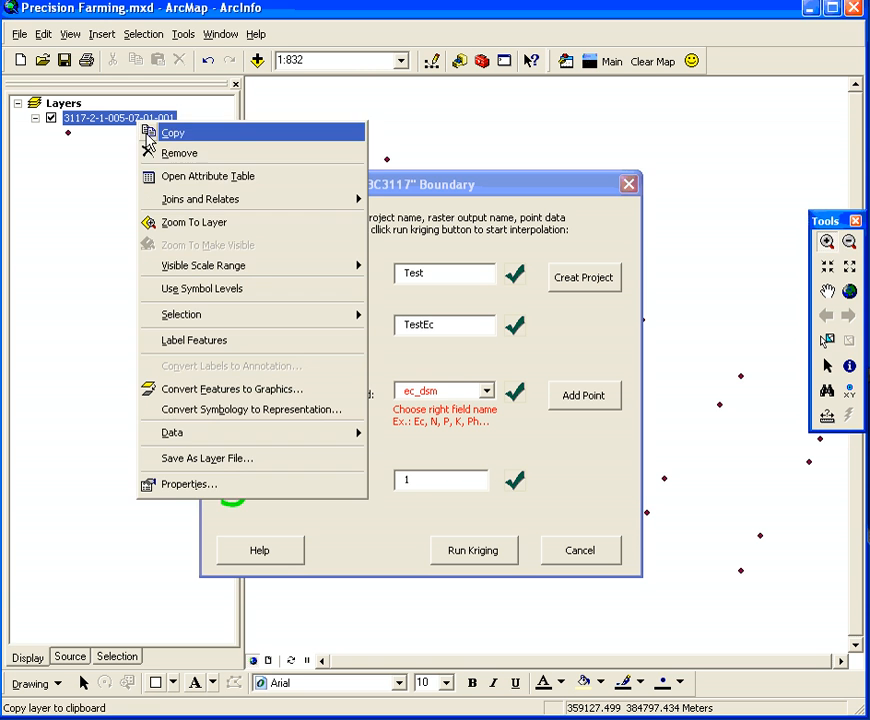
click(176, 177)
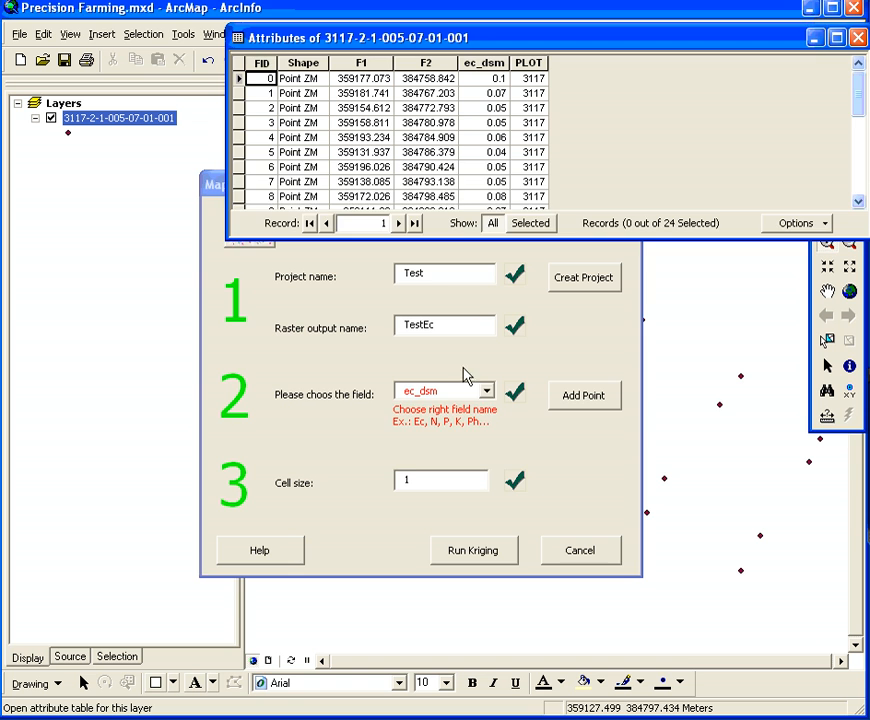
click(486, 390)
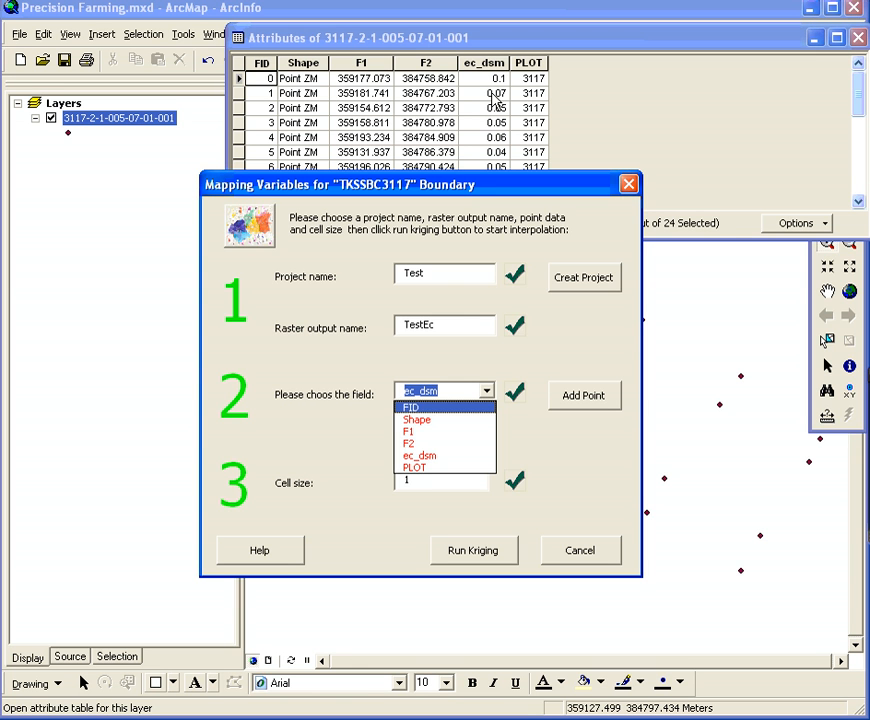
click(428, 457)
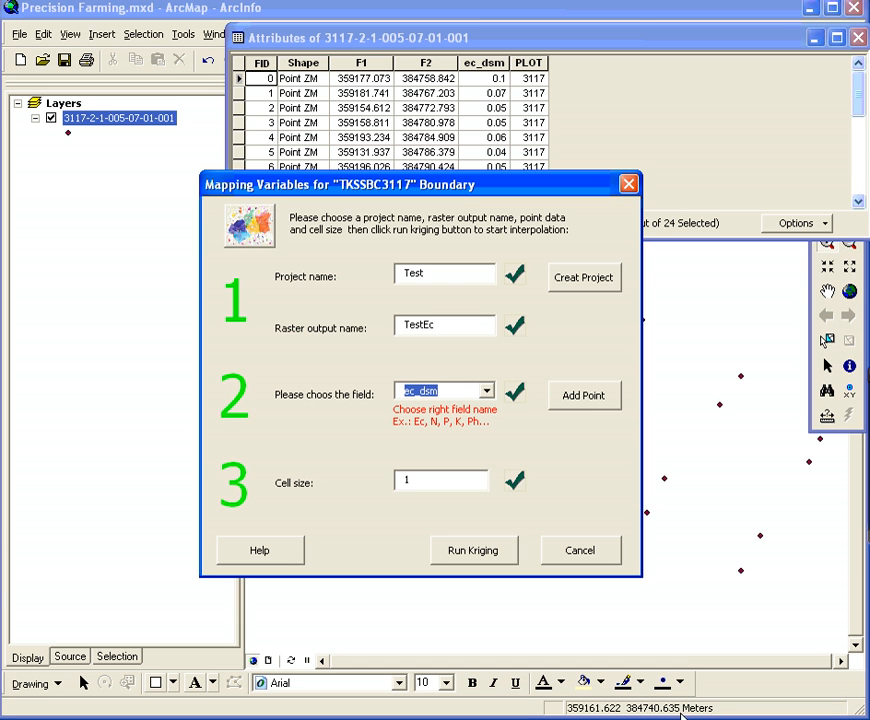
Check the coordinate system in the Layers data frame's properties, and close the properties without changes
click(66, 105)
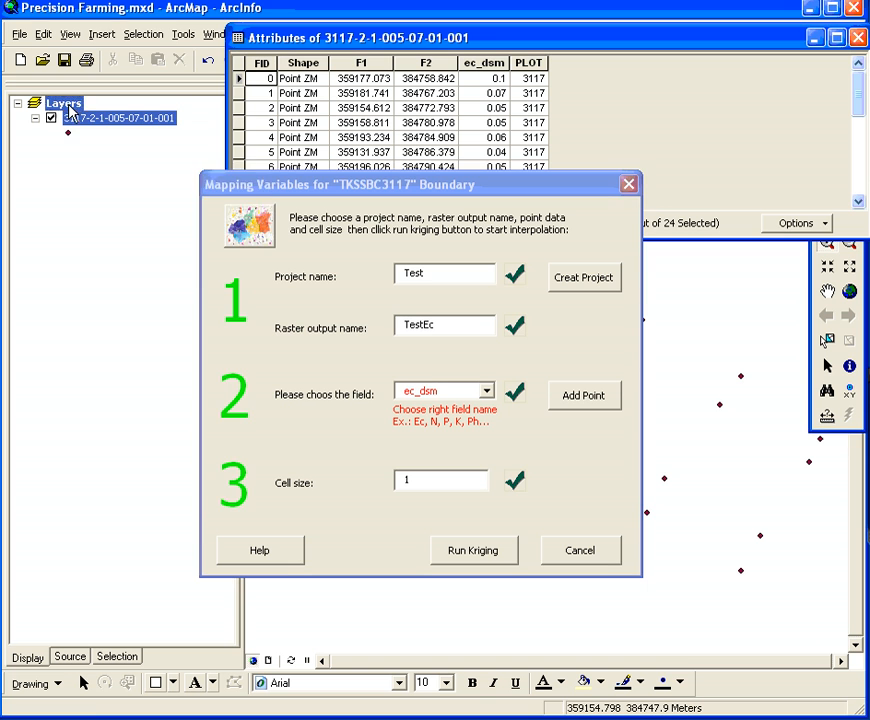
right_click(70, 110)
click(119, 492)
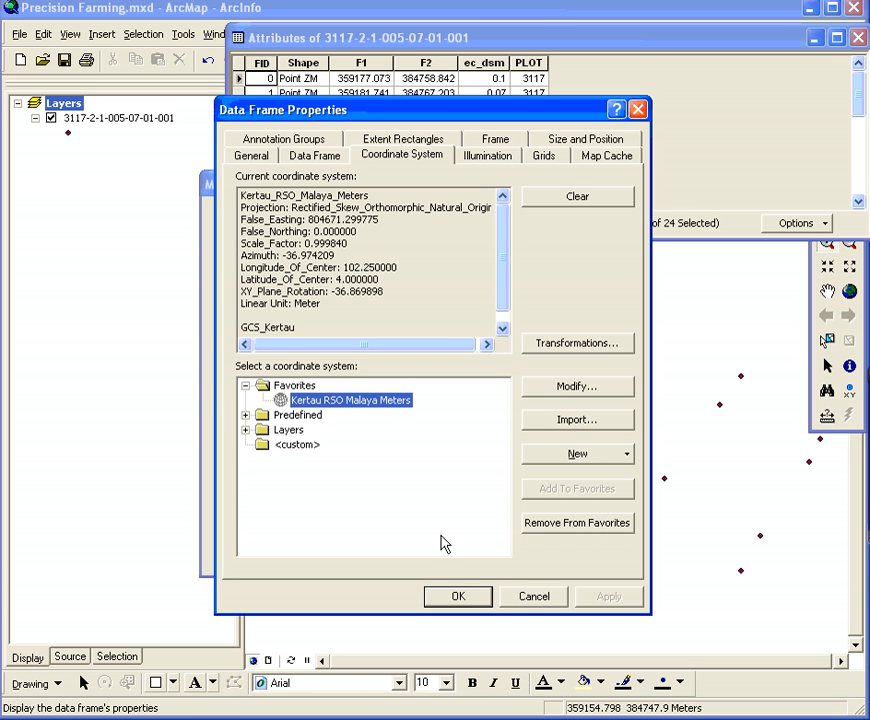
click(535, 603)
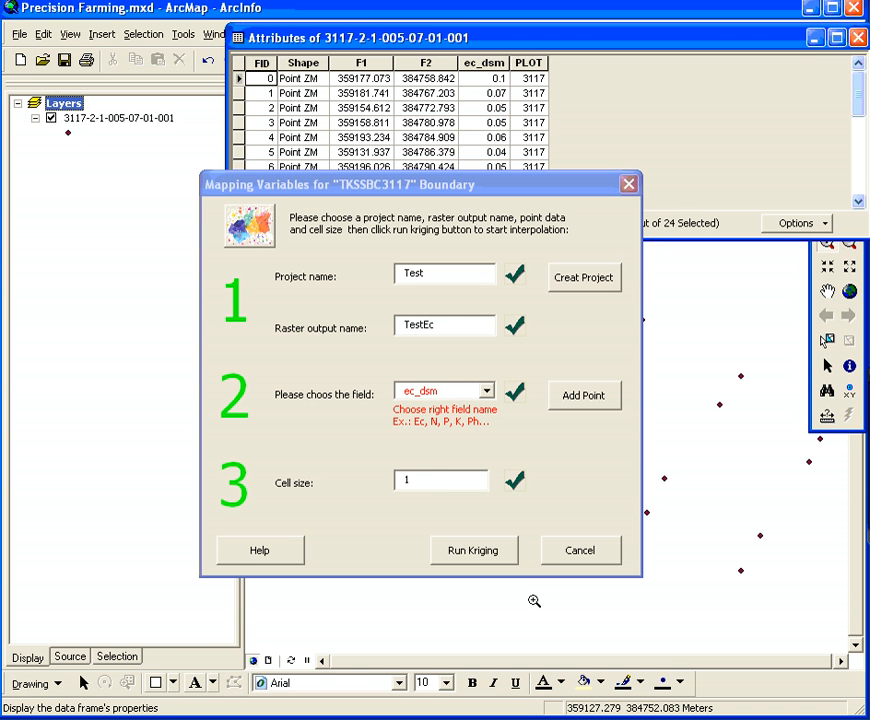
Set the cell size to 3 and run the kriging interpolation
double_click(418, 479)
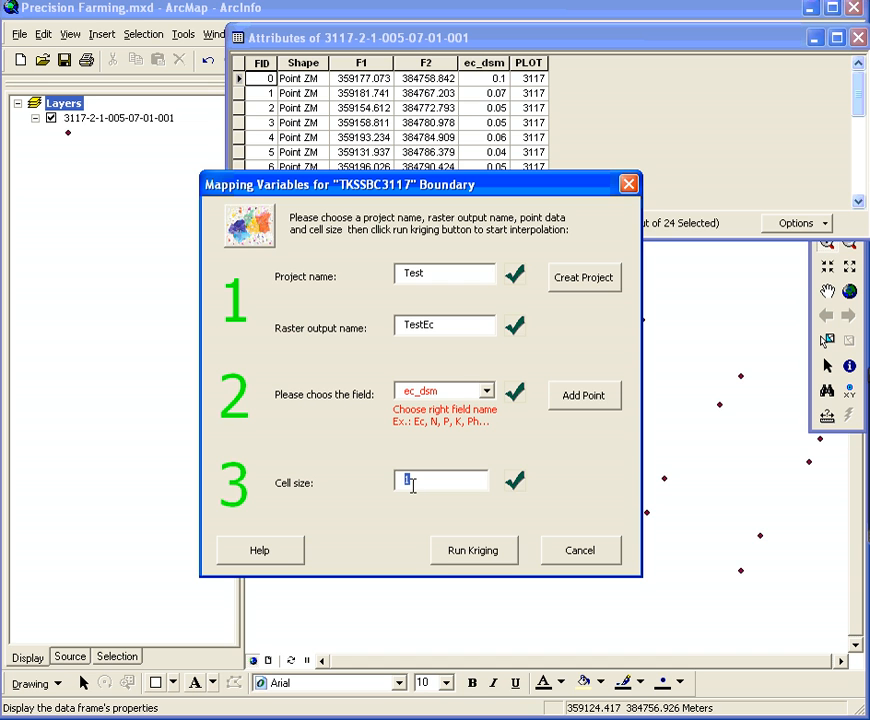
text(3)
click(478, 556)
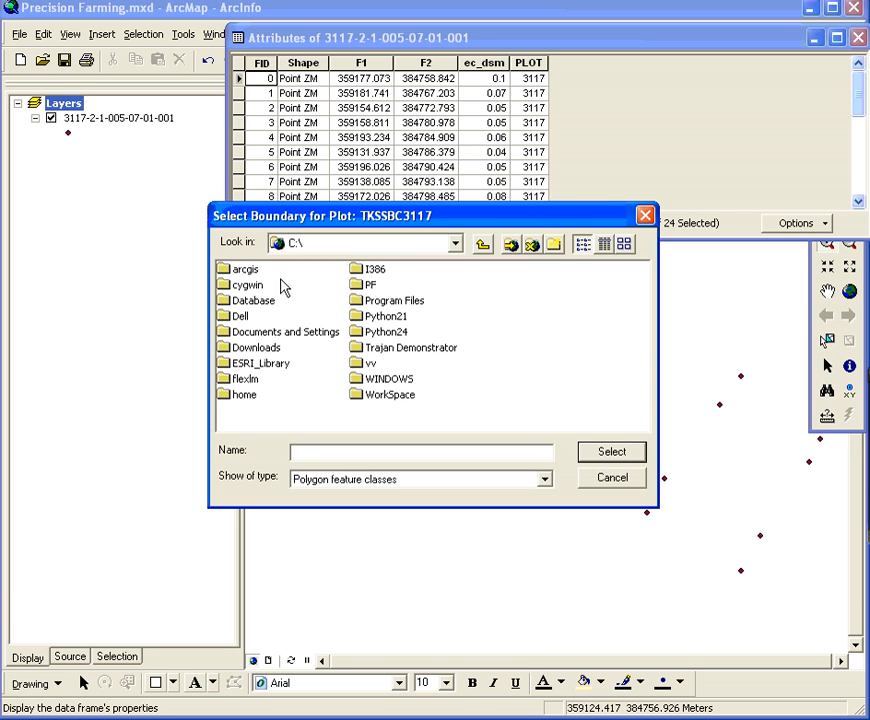
Select TKSSBC3117.shp from Database\BOUNDARIES\TKSSBC3117\PLOT as the plot boundary for the interpolation
double_click(262, 303)
double_click(264, 272)
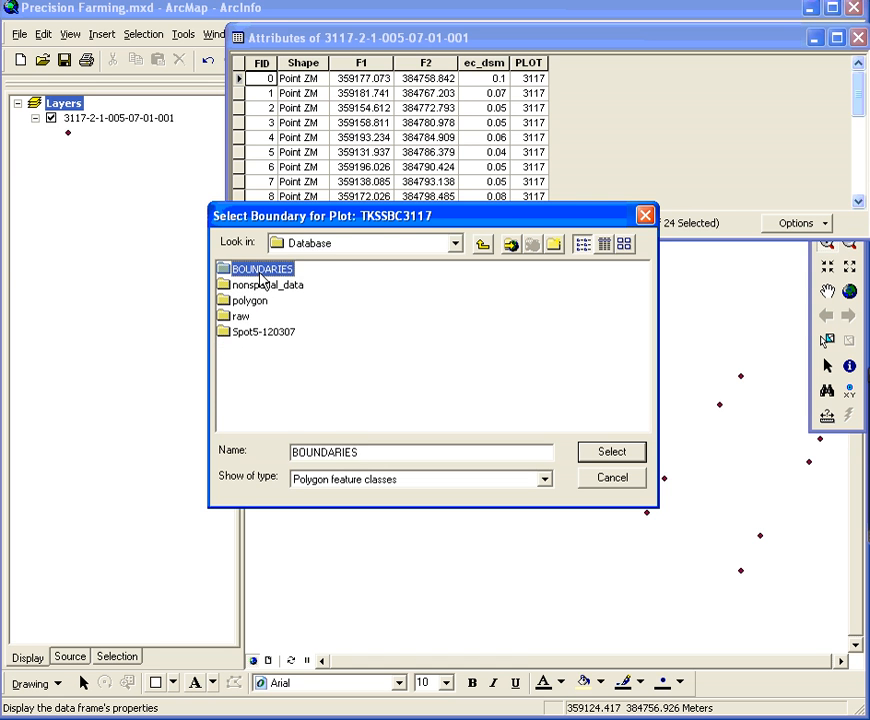
double_click(268, 270)
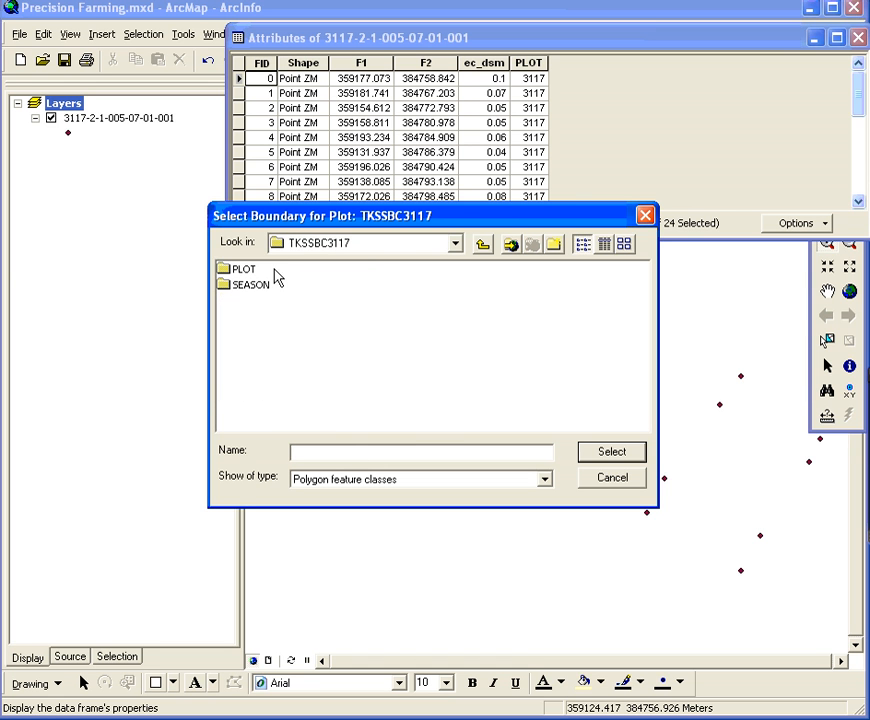
click(250, 287)
double_click(245, 272)
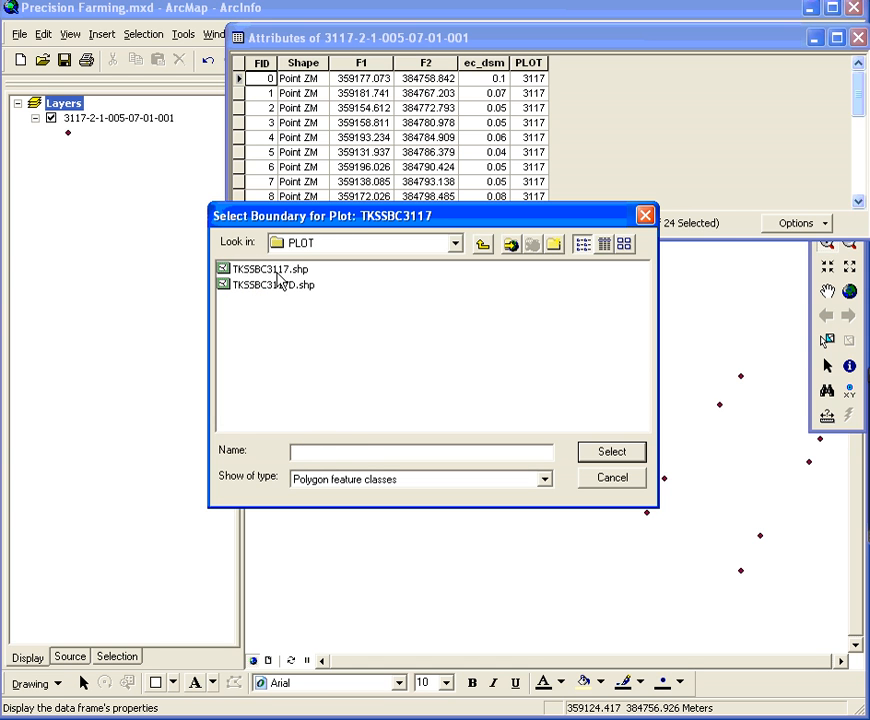
click(277, 273)
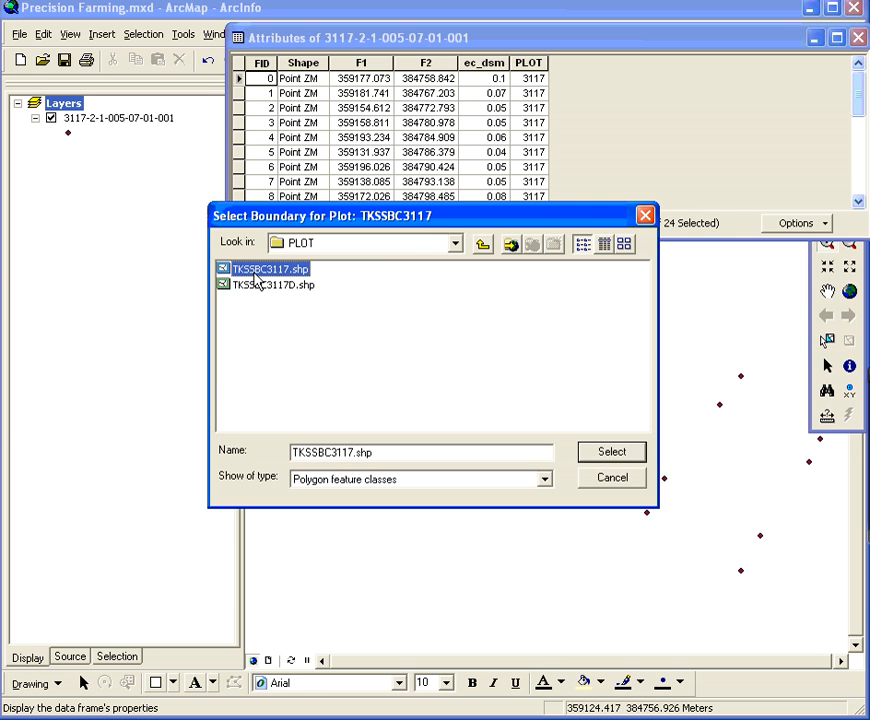
click(609, 453)
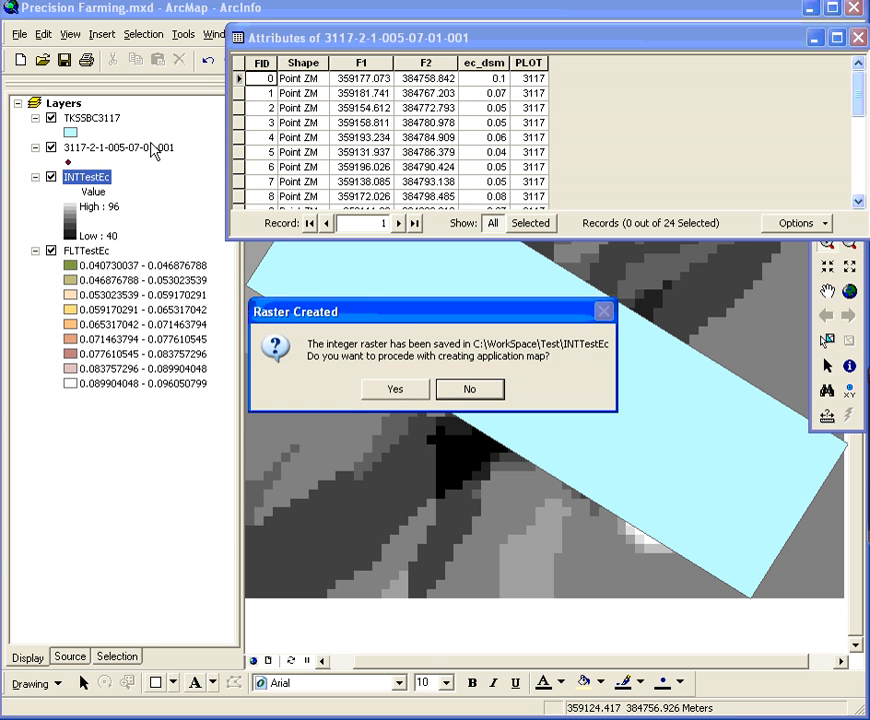
Examine the map layers behind the raster message and the output files in C:\WorkSpace\Test, listing the folder contents compactly
drag(409, 313, 235, 547)
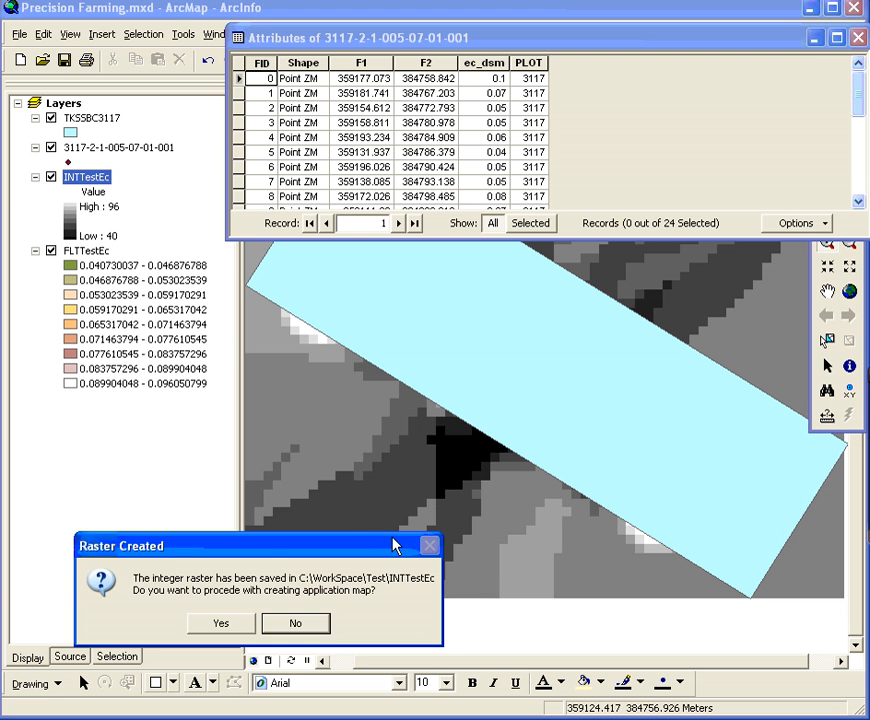
drag(392, 547, 562, 352)
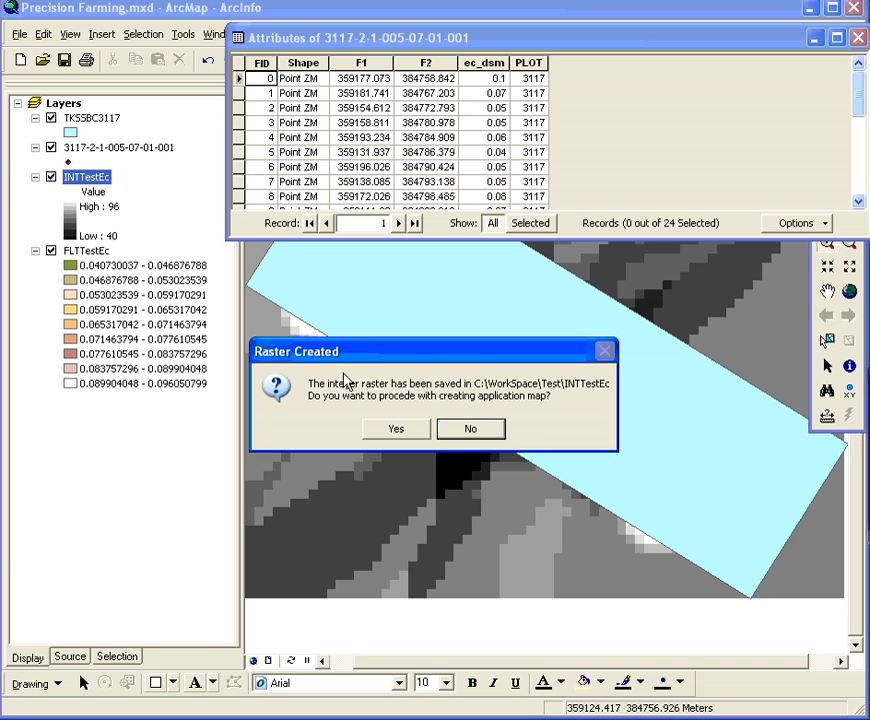
drag(330, 274, 400, 276)
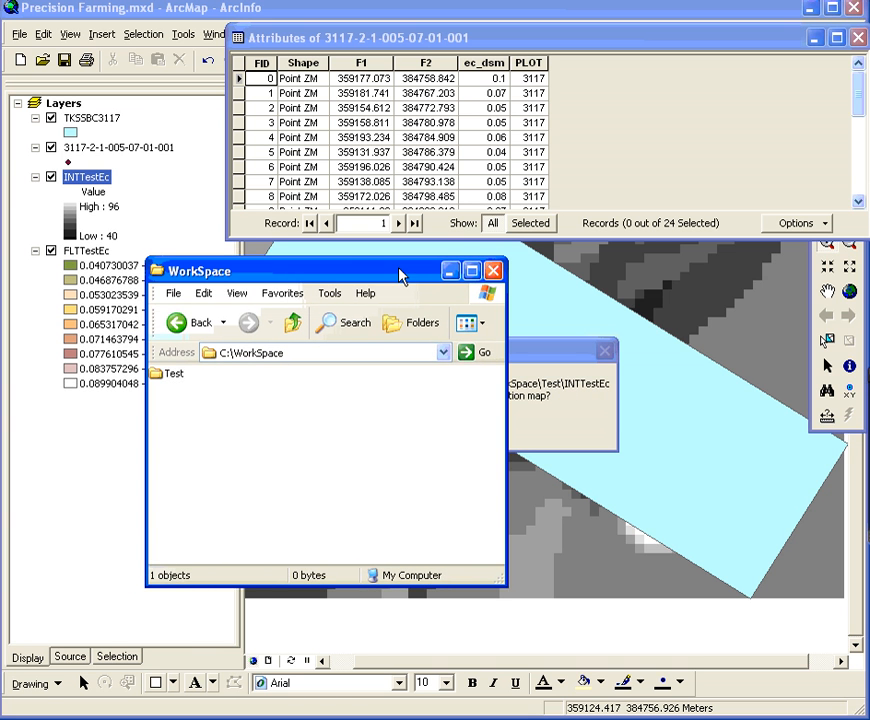
click(174, 375)
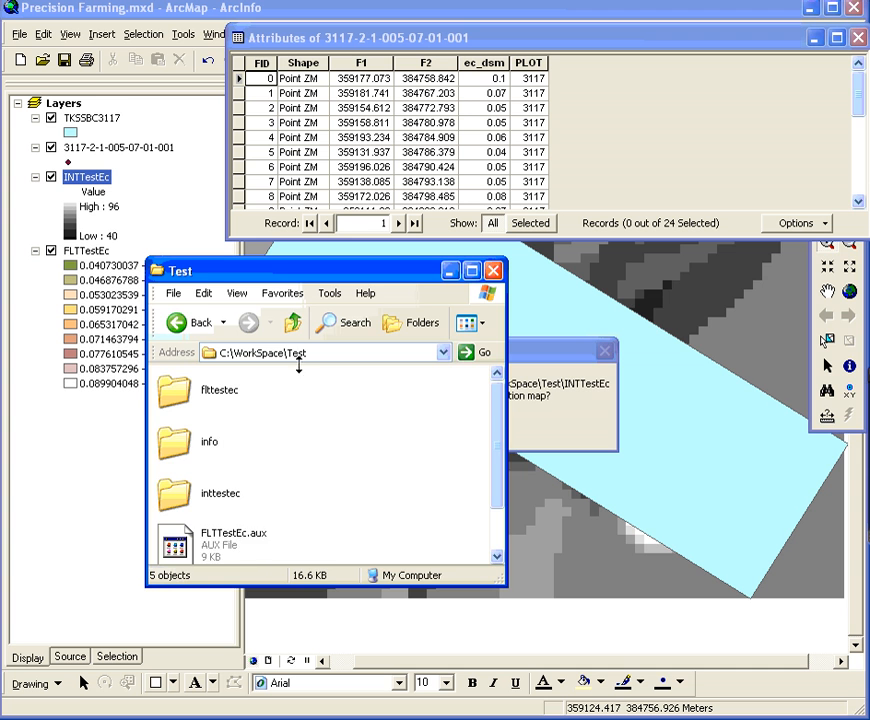
click(293, 322)
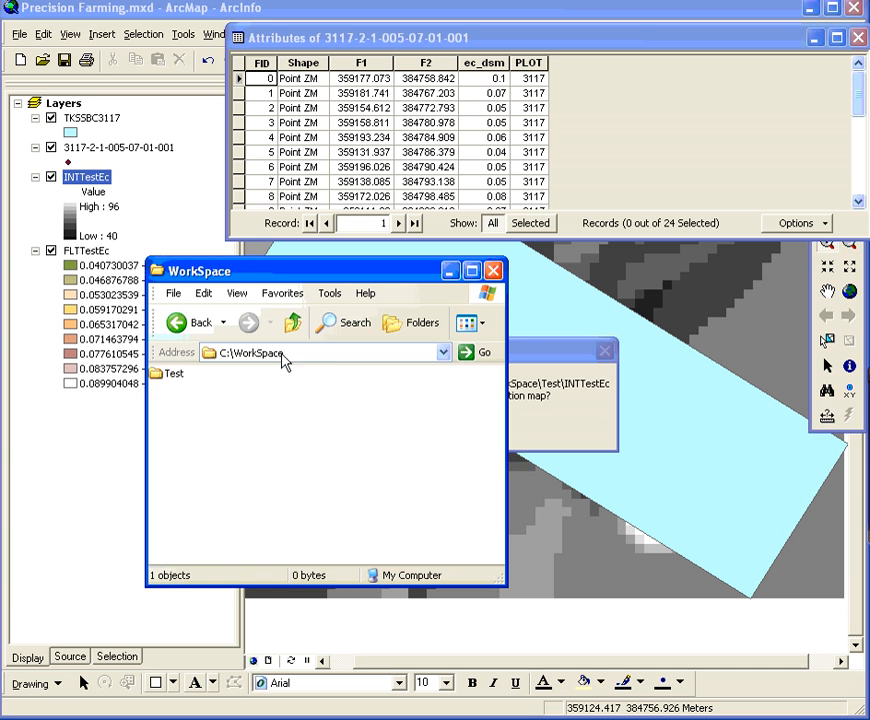
double_click(175, 374)
click(468, 322)
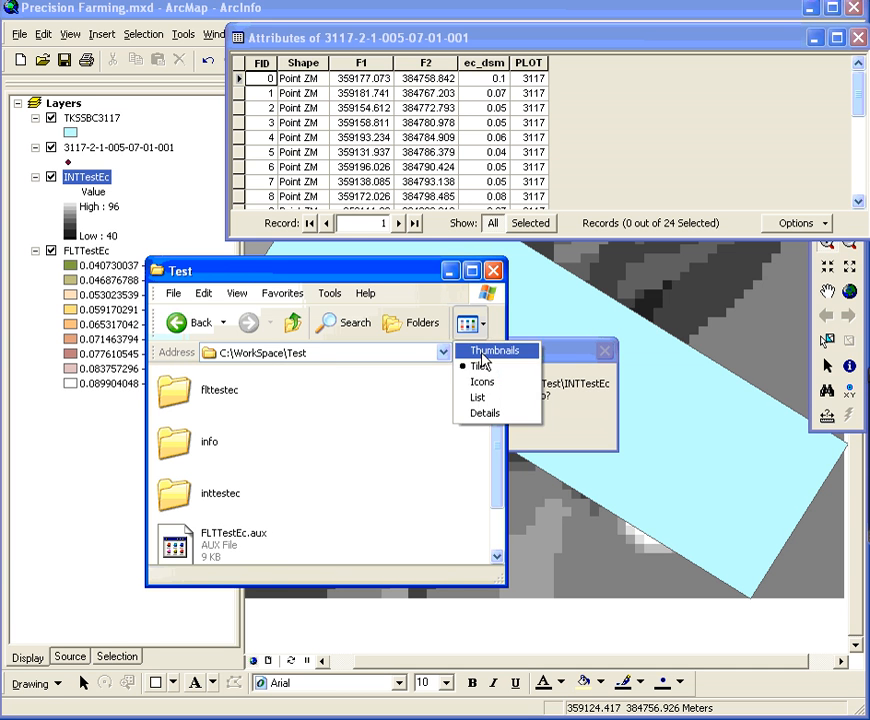
click(480, 404)
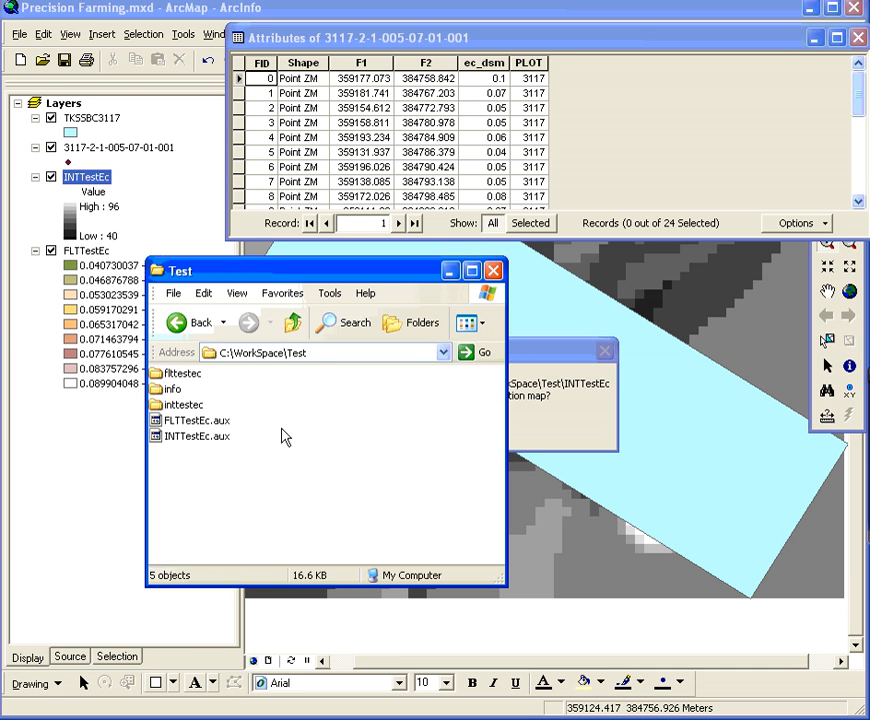
click(172, 440)
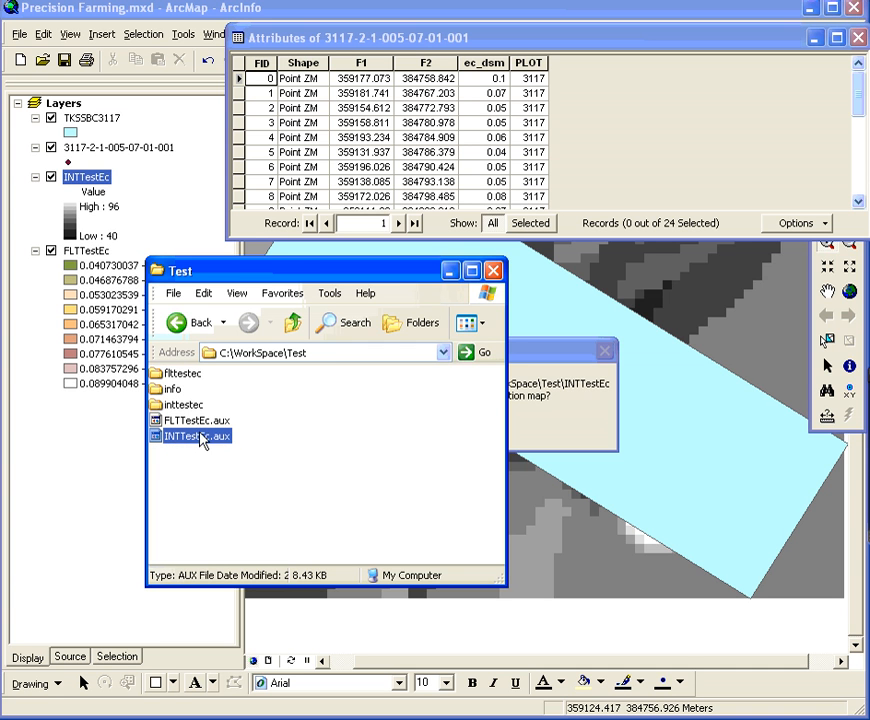
click(190, 420)
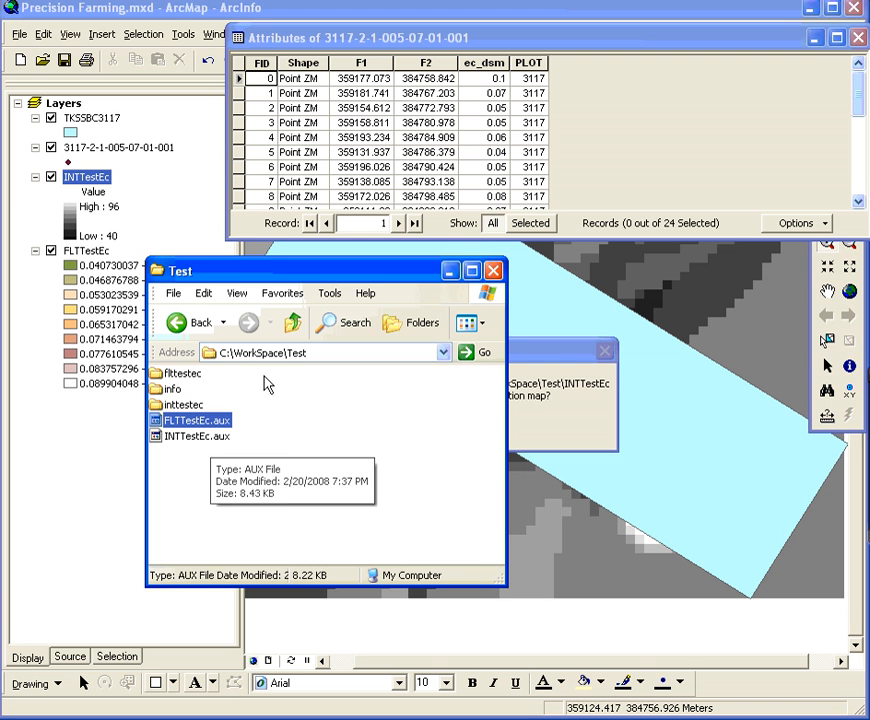
click(294, 322)
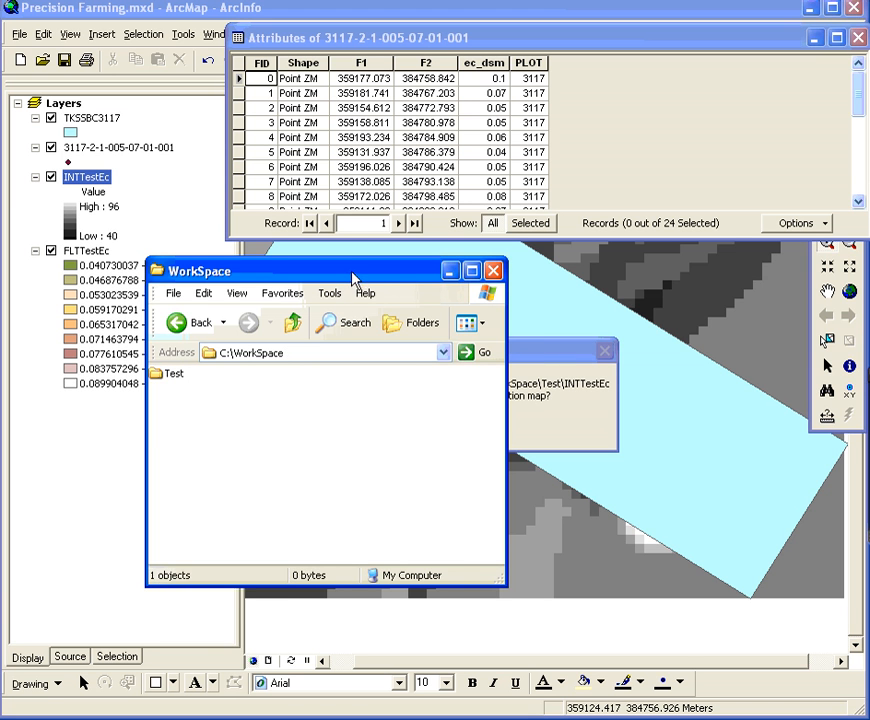
drag(353, 273, 0, 284)
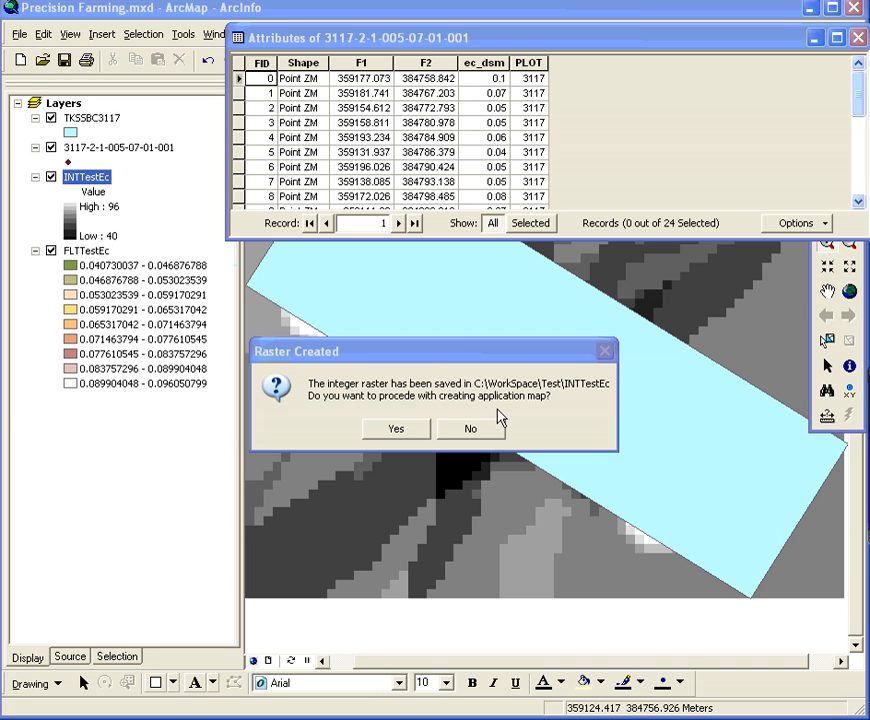
Proceed to creating the application map with boundary TKSSBC3117 and C:\WorkSpace as the mapping workspace
click(397, 432)
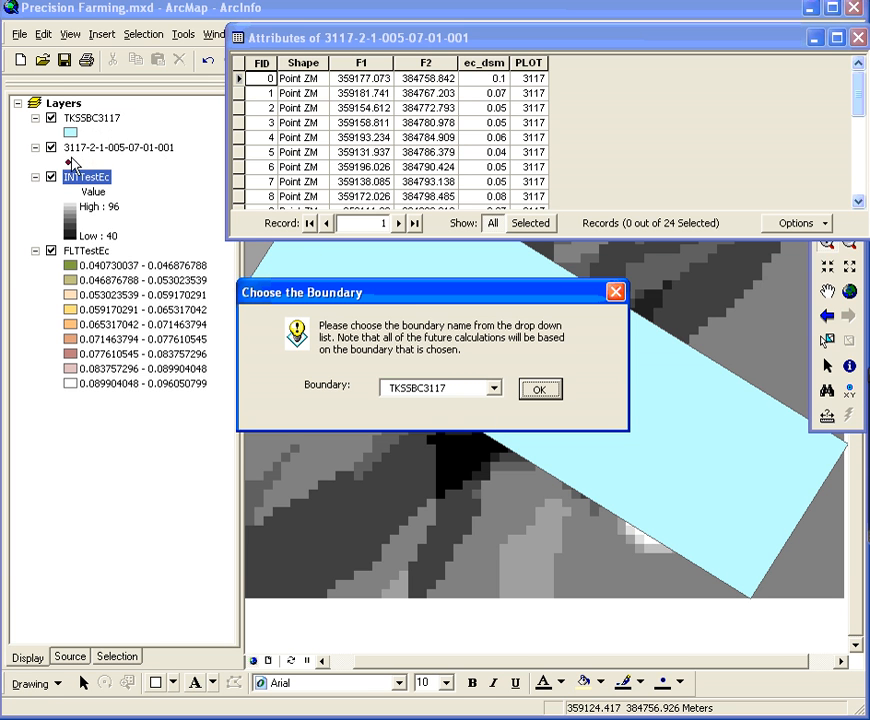
click(539, 395)
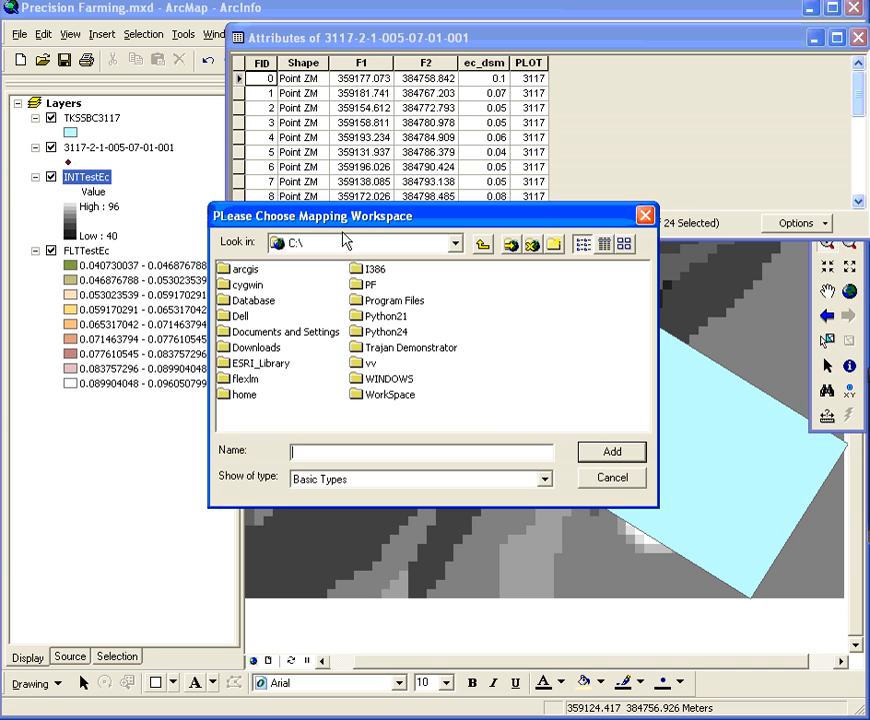
drag(0, 268, 380, 281)
drag(320, 287, 0, 280)
click(390, 394)
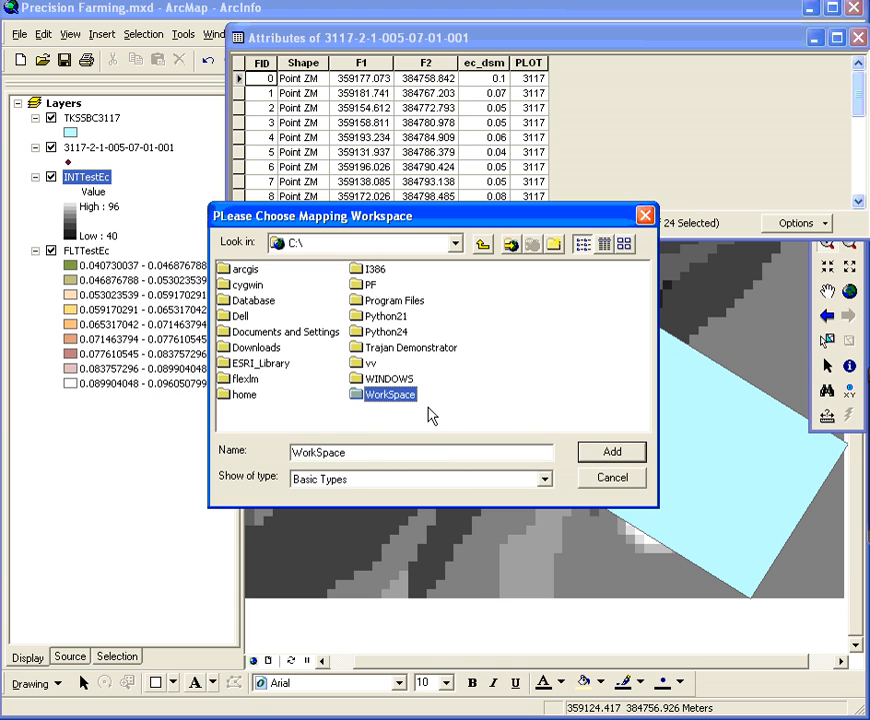
click(612, 453)
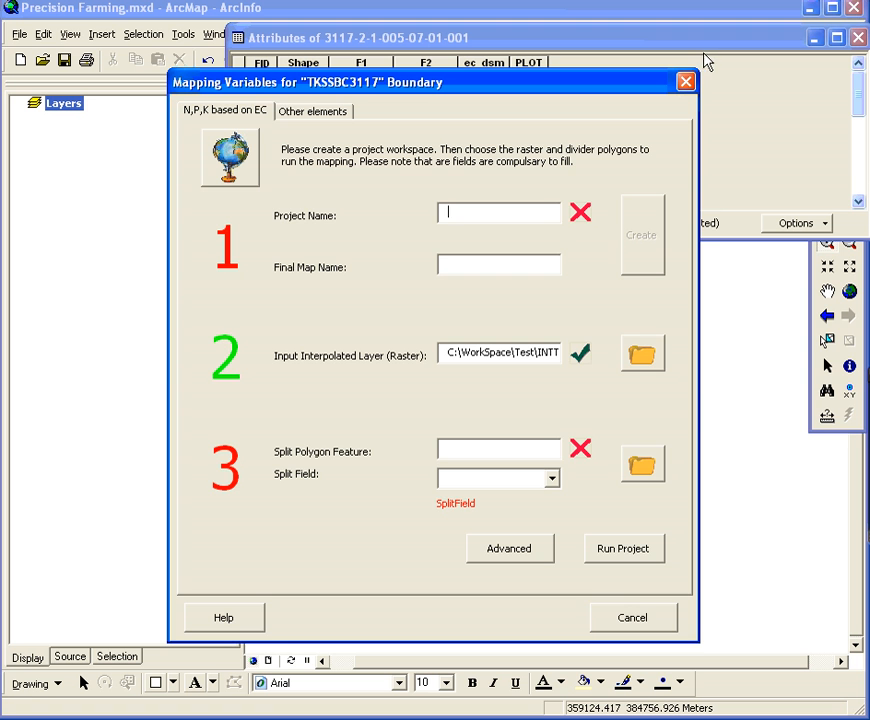
Look over the mapping options for other elements, and return to the N,P,K based on EC settings
drag(662, 85, 693, 43)
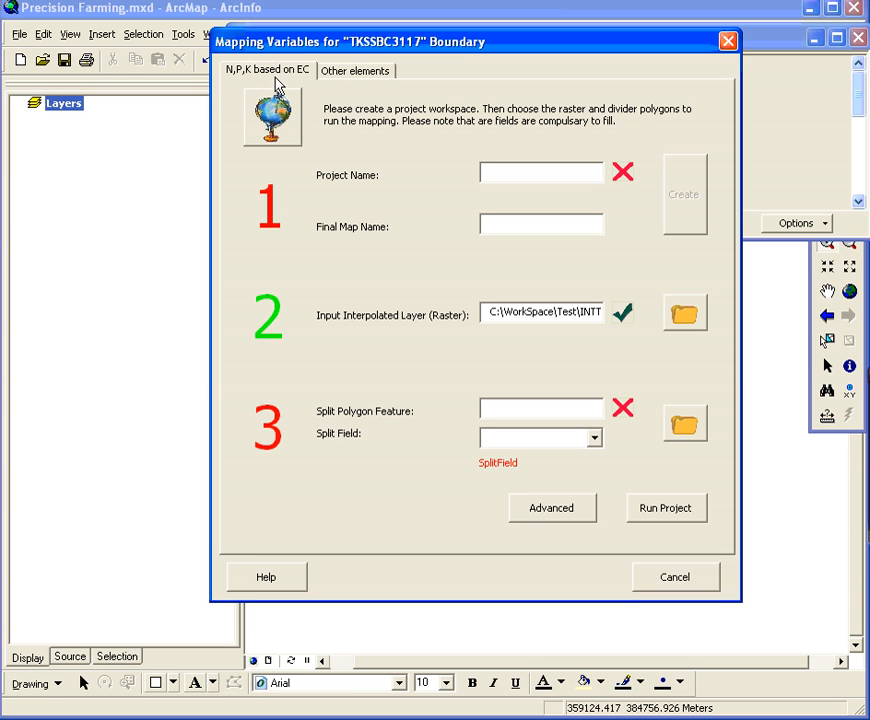
click(336, 74)
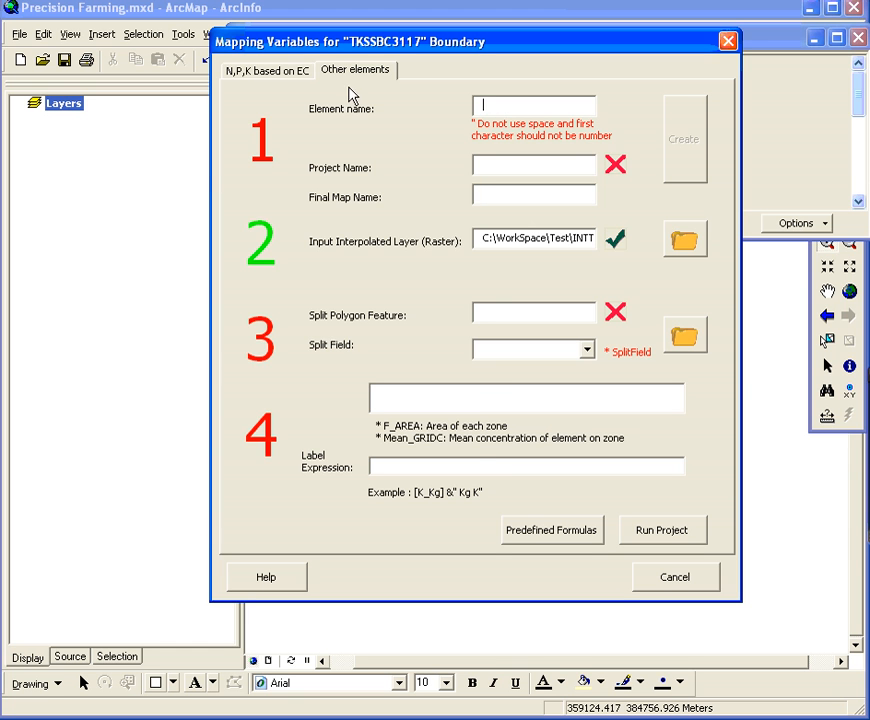
click(290, 77)
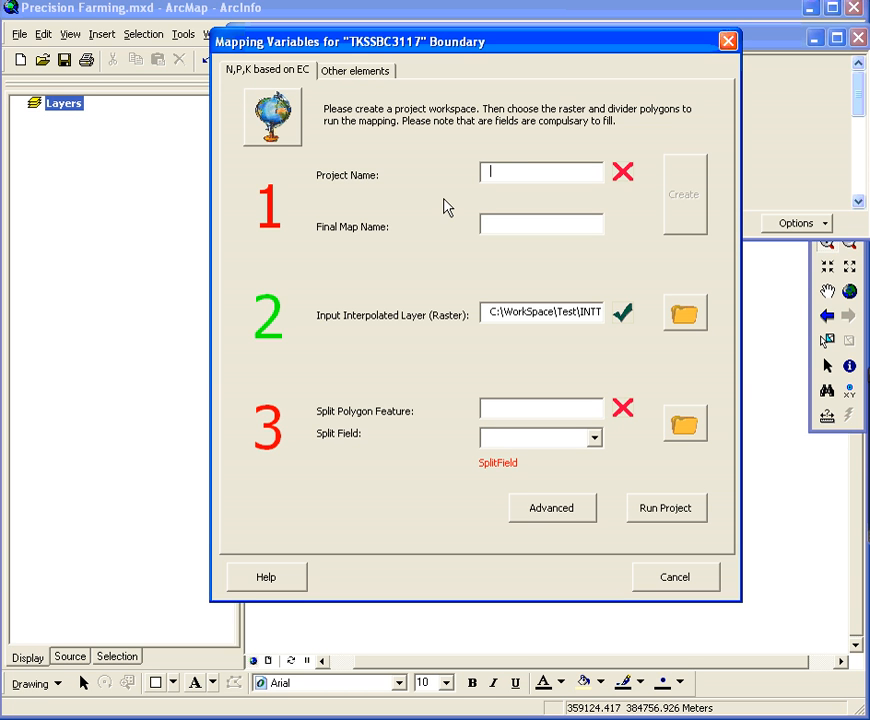
Create the N,P,K mapping project with the project name Test and the final map name test1
text(Test)
click(542, 226)
text(test1)
click(688, 203)
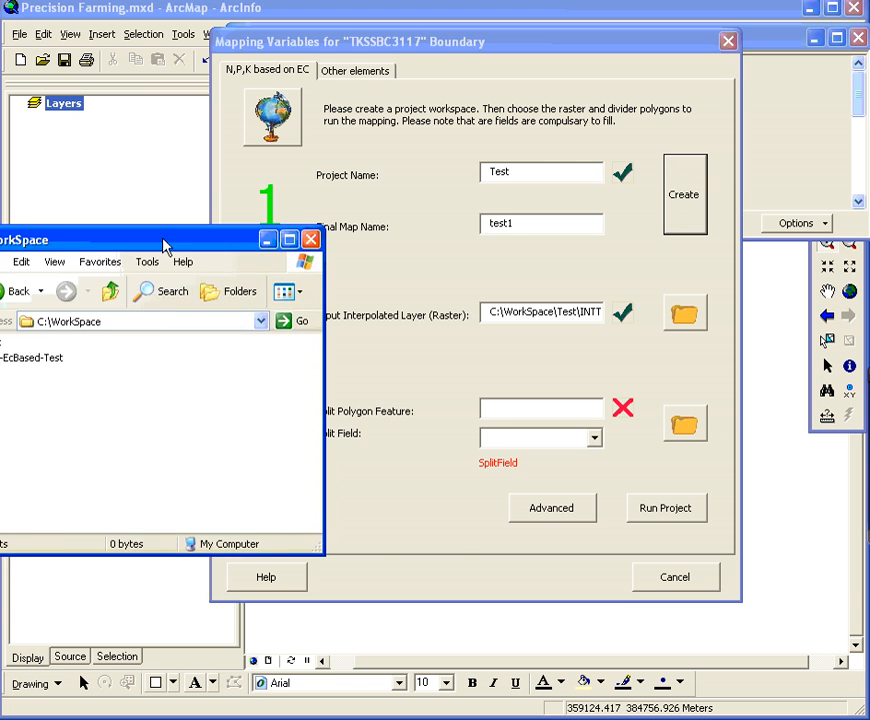
Check the new project folder in C:\WorkSpace and the full path of the input interpolated raster
drag(165, 243, 301, 249)
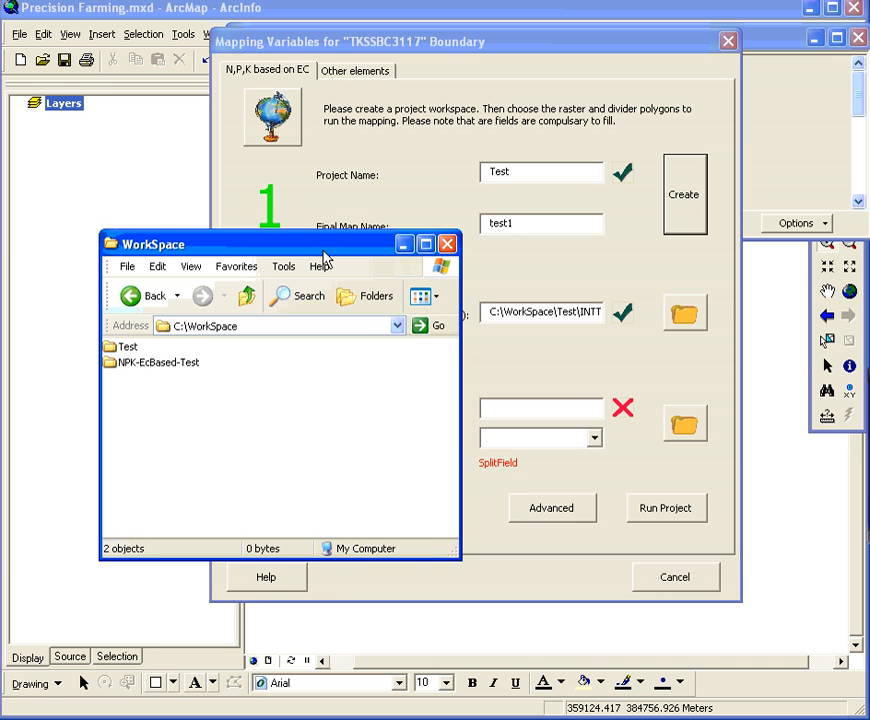
drag(325, 252, 0, 258)
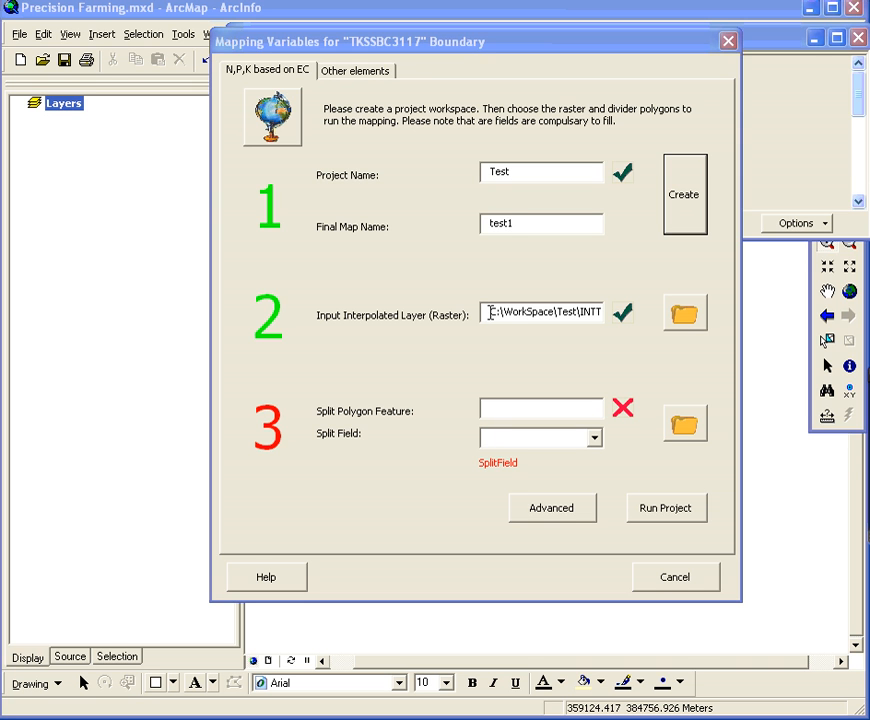
drag(493, 312, 610, 313)
click(571, 312)
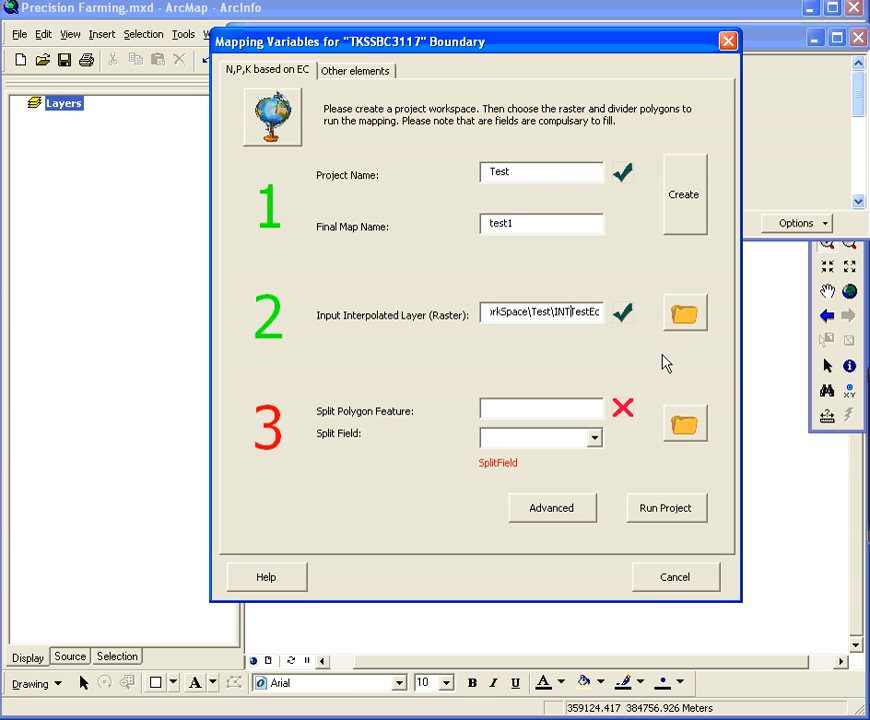
Choose TKSSBC3117D.shp from the TKSSBC3117\PLOT folder under C:\Database\BOUNDARIES as the split polygon feature
click(685, 425)
click(305, 292)
double_click(305, 292)
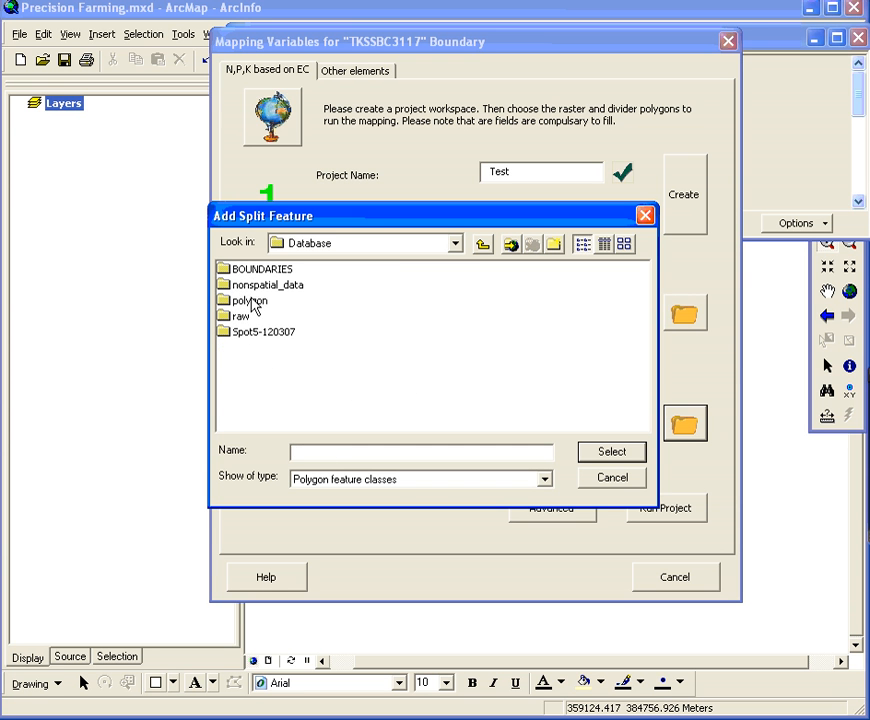
double_click(266, 272)
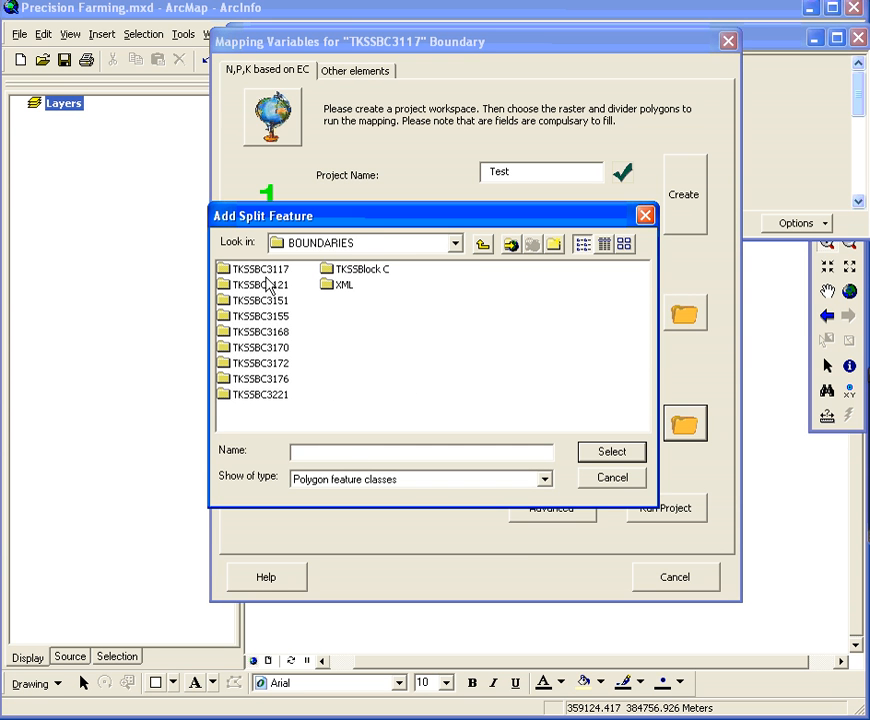
double_click(266, 272)
click(238, 270)
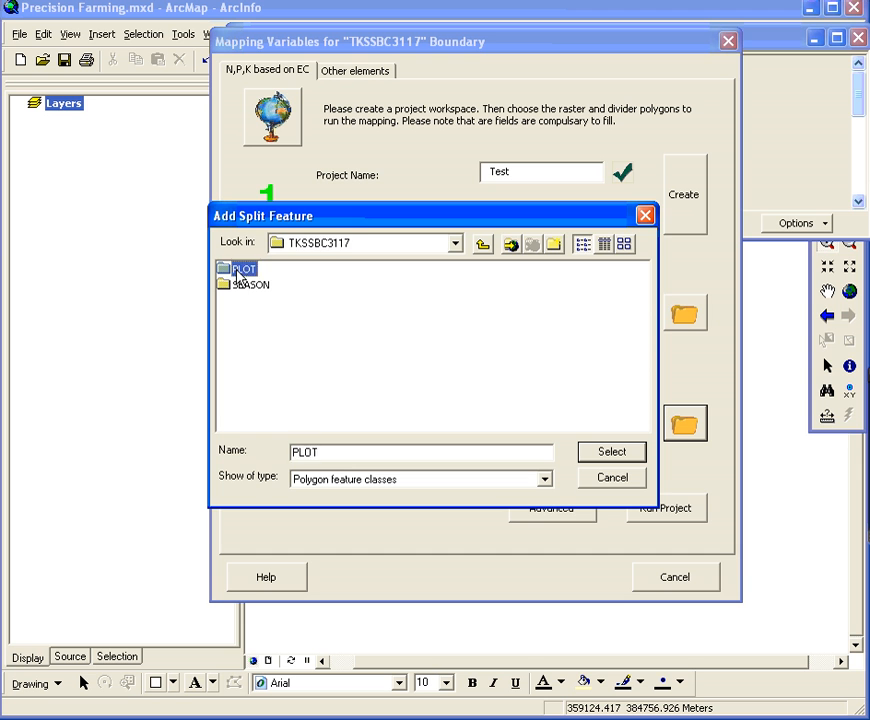
double_click(240, 272)
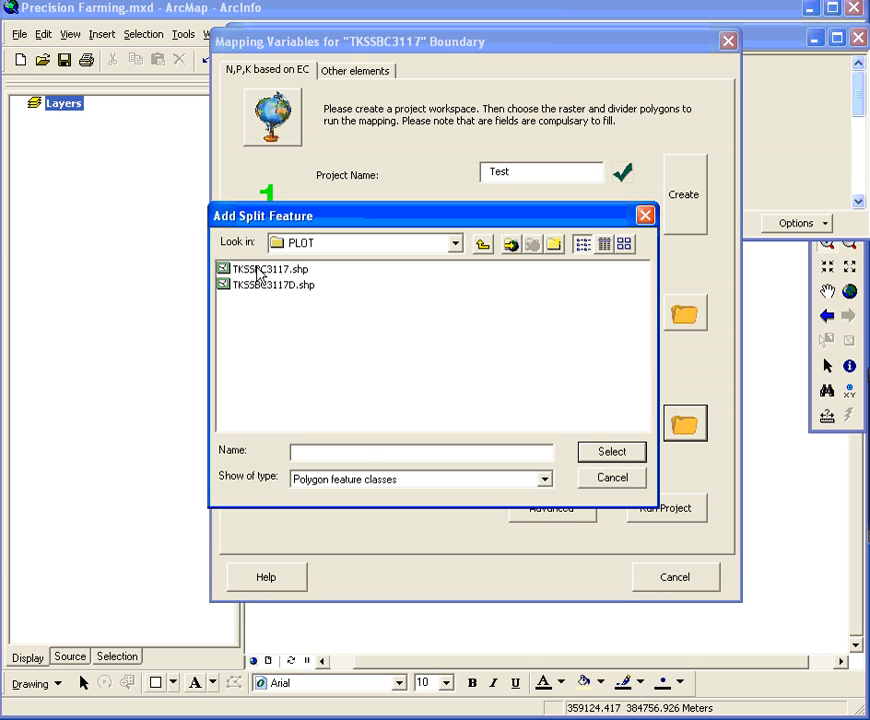
click(280, 272)
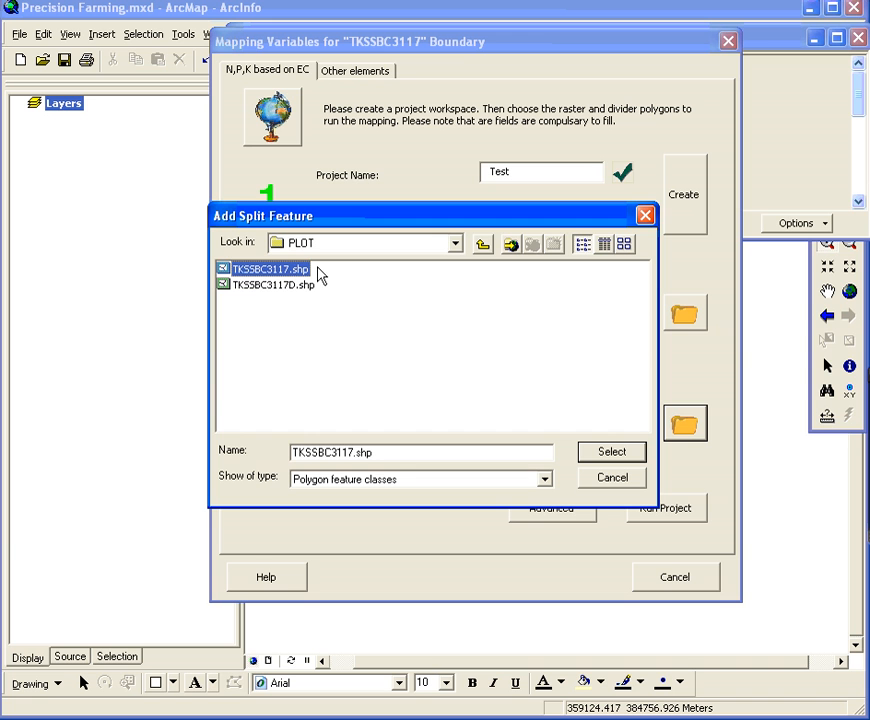
click(284, 287)
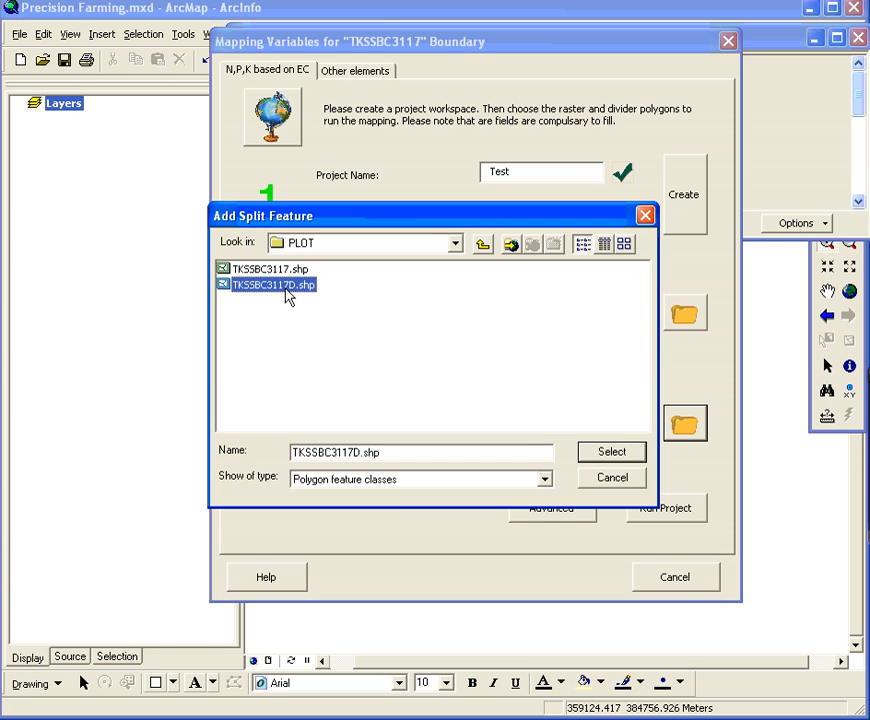
click(612, 452)
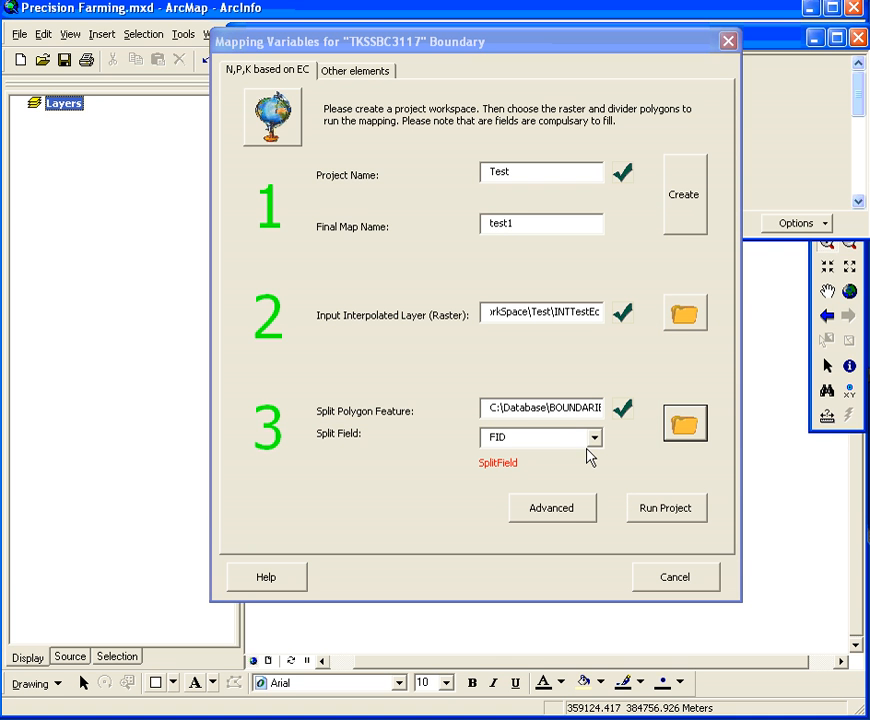
Set the split field of the split polygon feature to SplitFiled
click(592, 441)
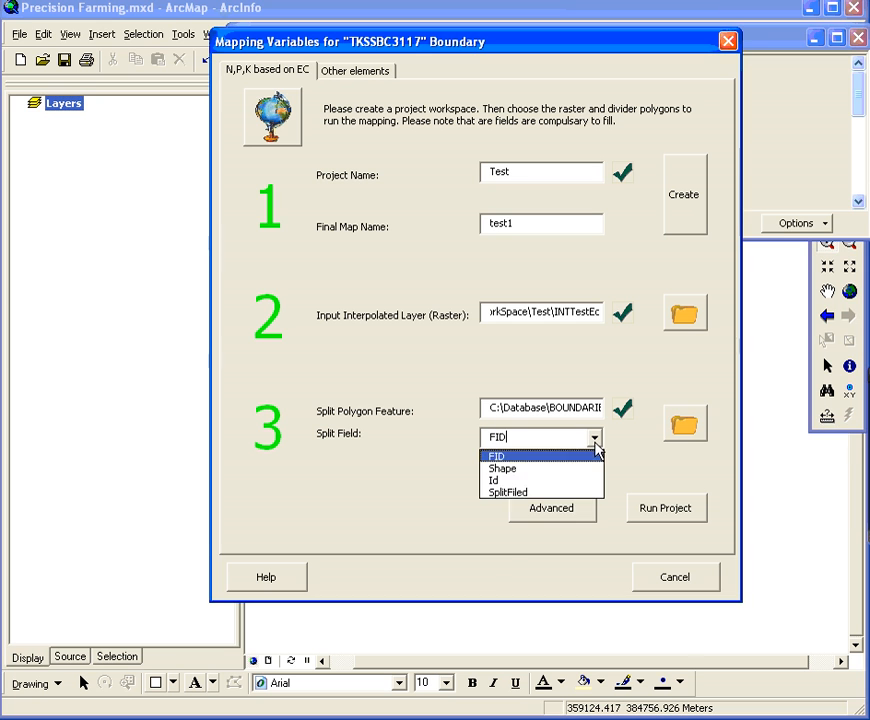
click(512, 492)
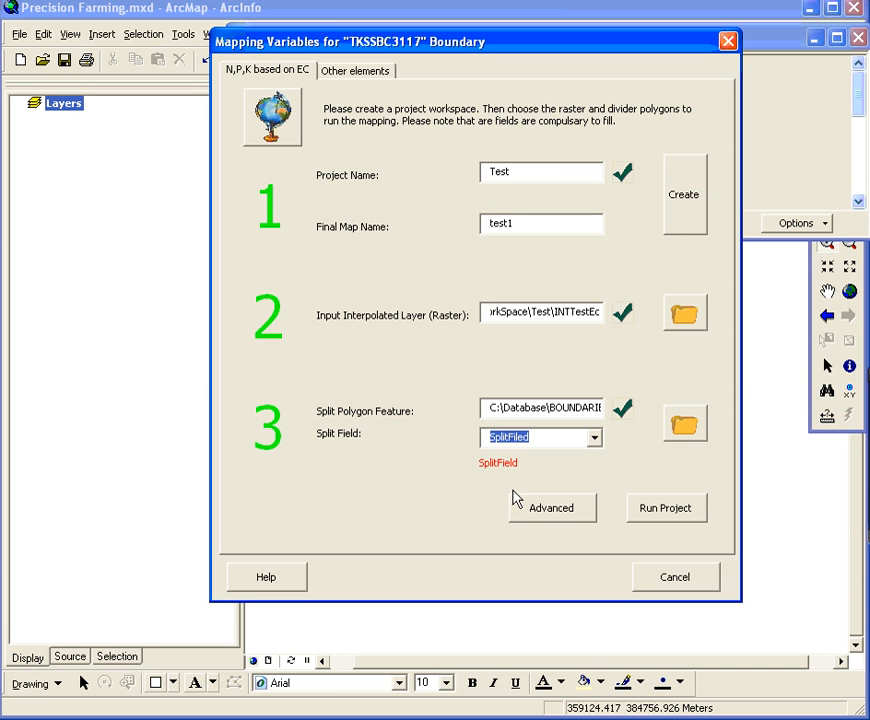
click(521, 440)
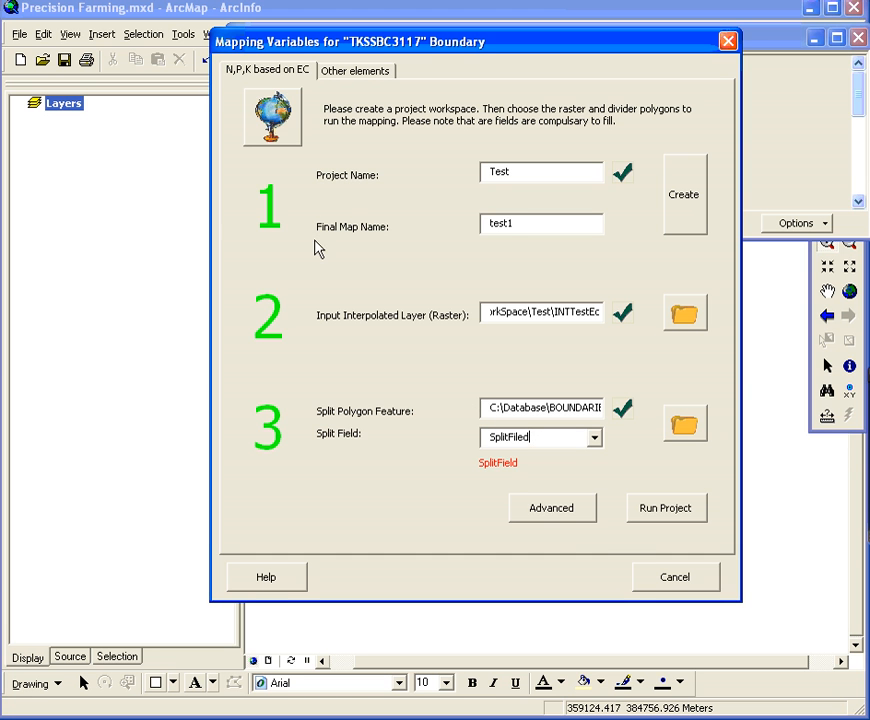
Unlock the advanced N, P and K formulas for editing, restore their defaults, and return to the mapping settings
click(572, 522)
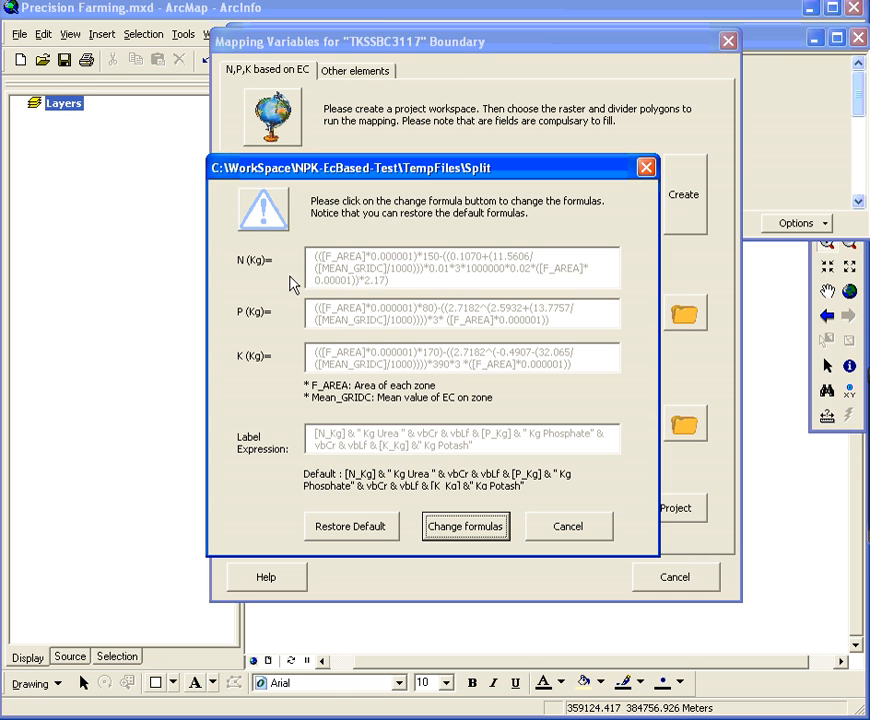
click(463, 527)
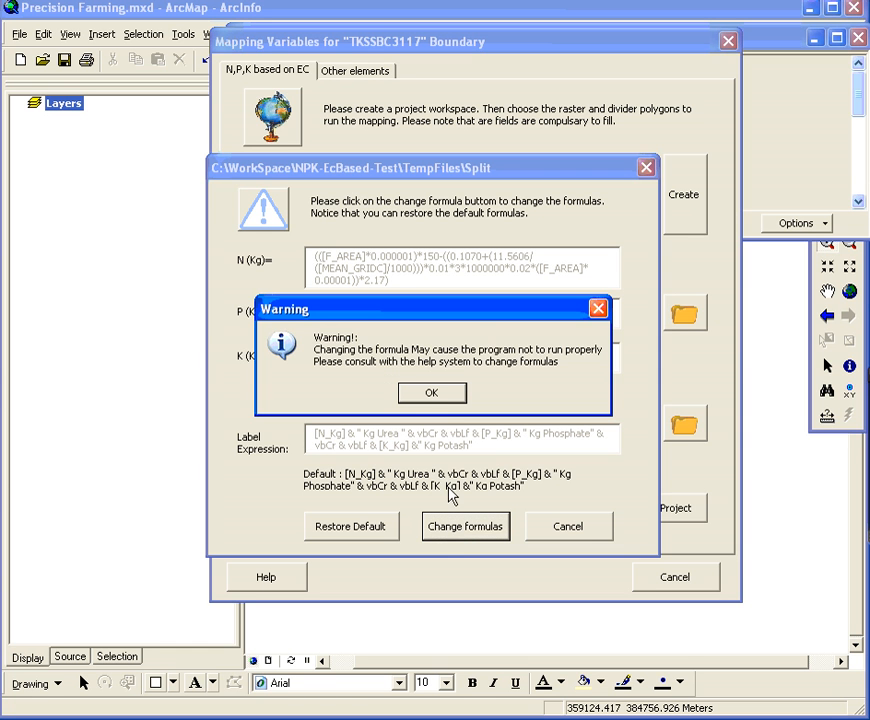
click(432, 394)
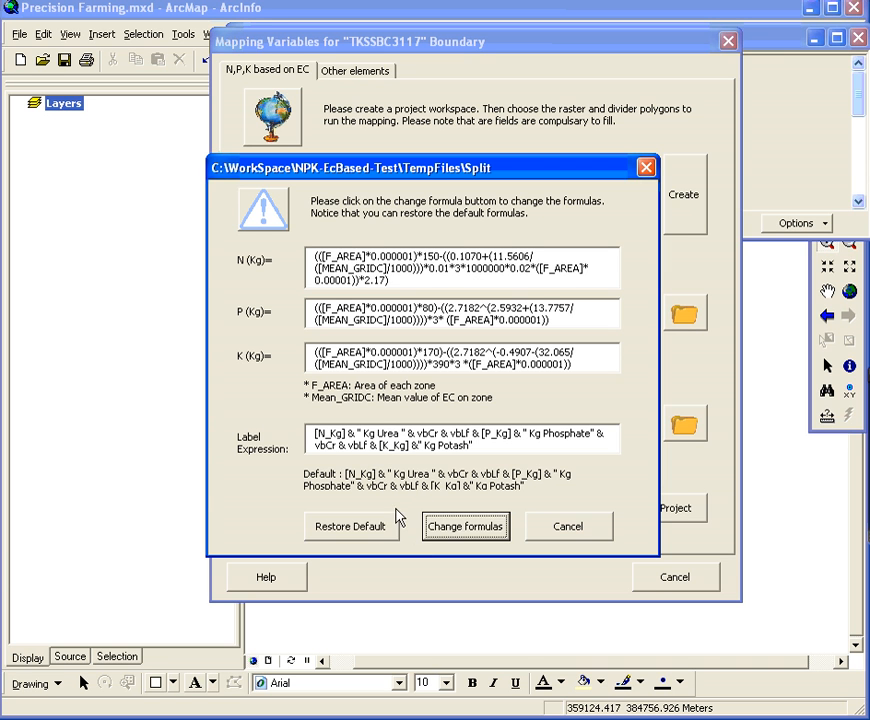
click(378, 540)
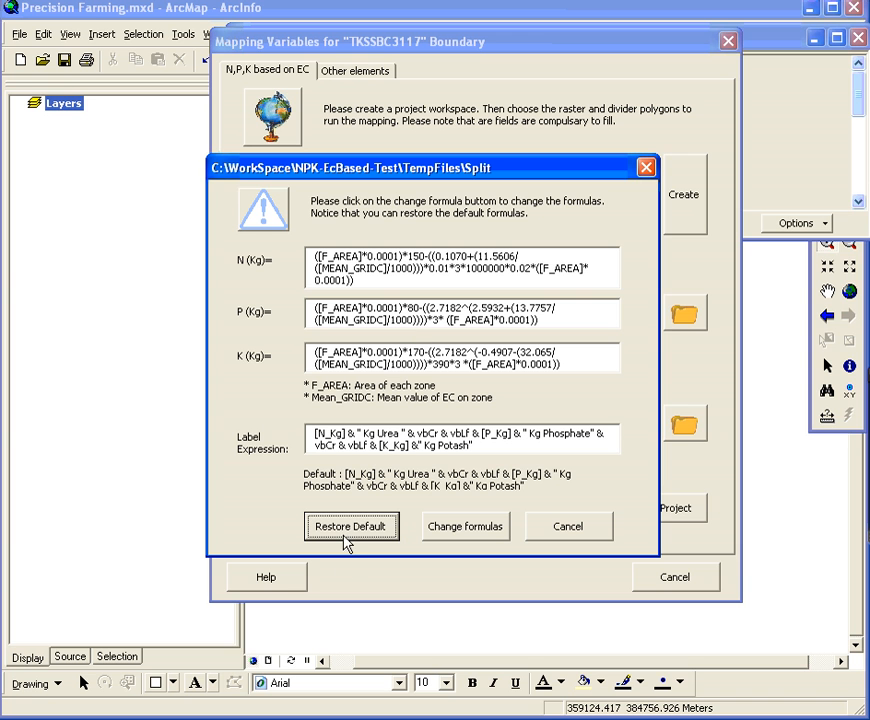
click(538, 530)
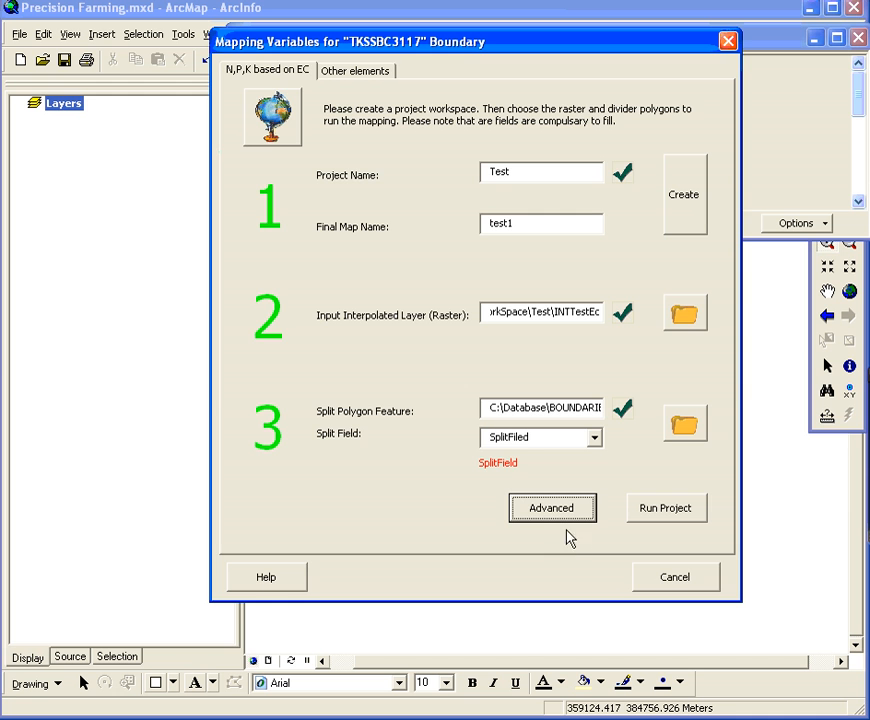
Run the N,P,K mapping project and look over the labelled final map by moving the completion message aside
click(680, 514)
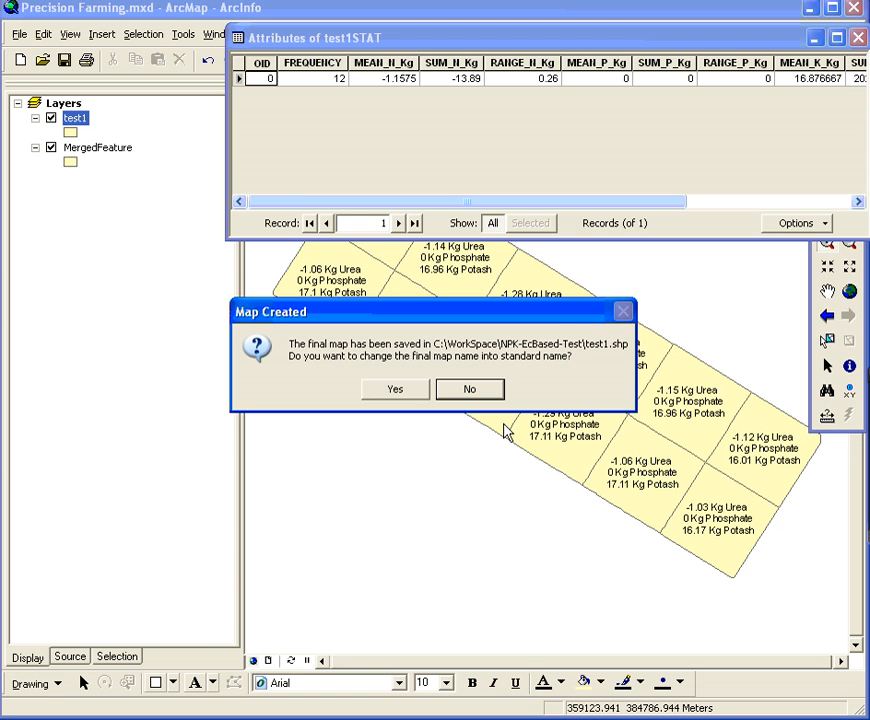
drag(552, 312, 342, 484)
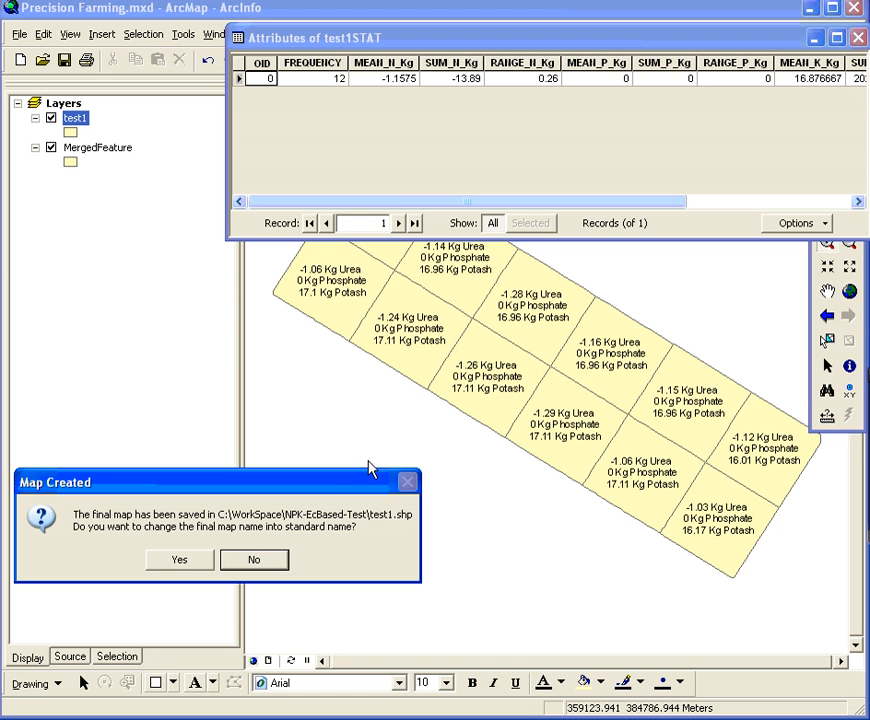
drag(351, 486, 555, 266)
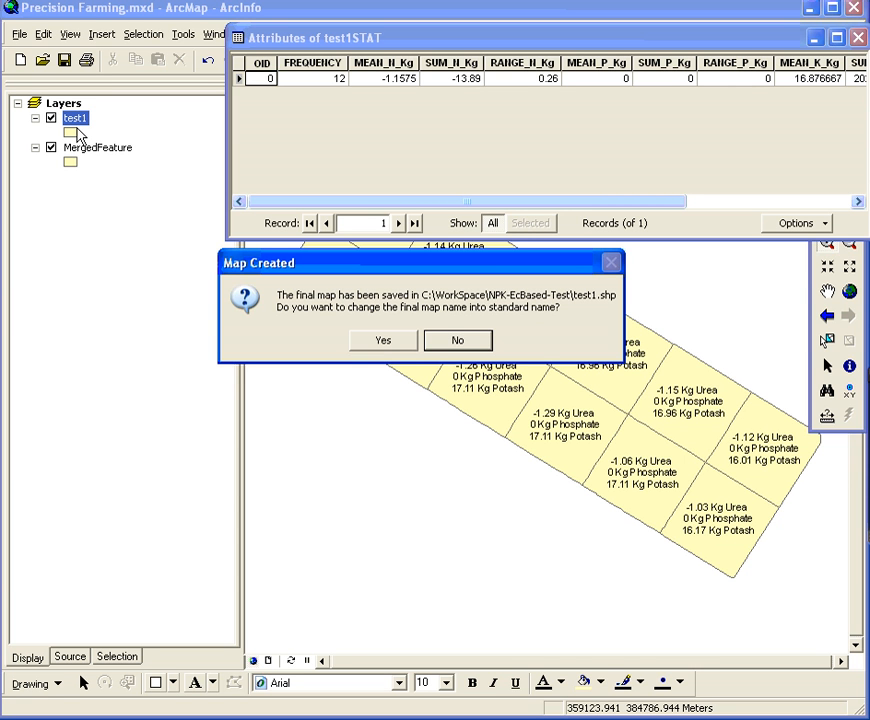
Accept changing the final map name into a standard name, with C:\Database\BOUNDARIES as the database location
click(403, 341)
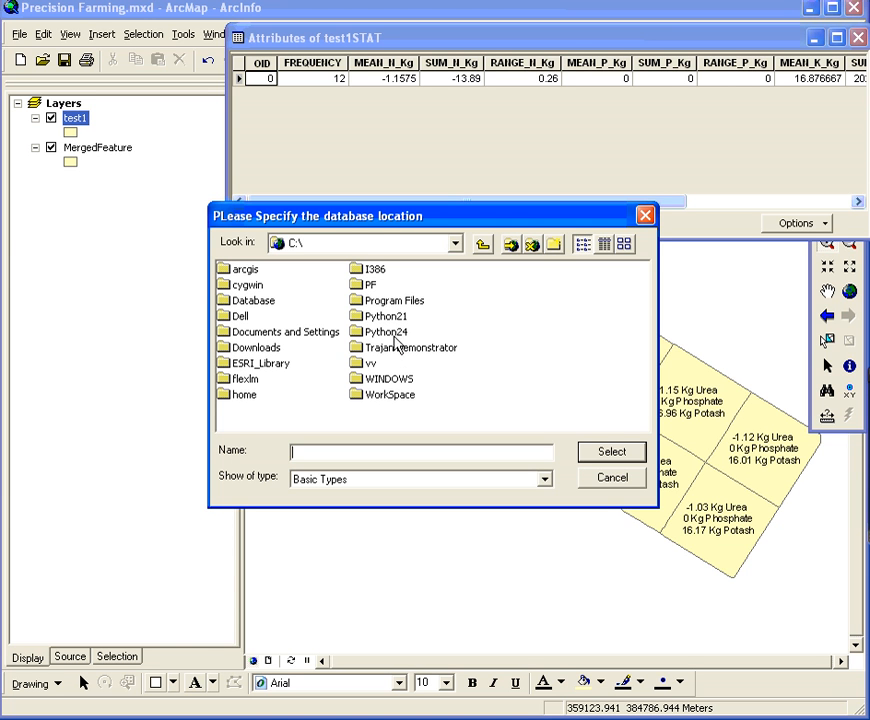
double_click(268, 309)
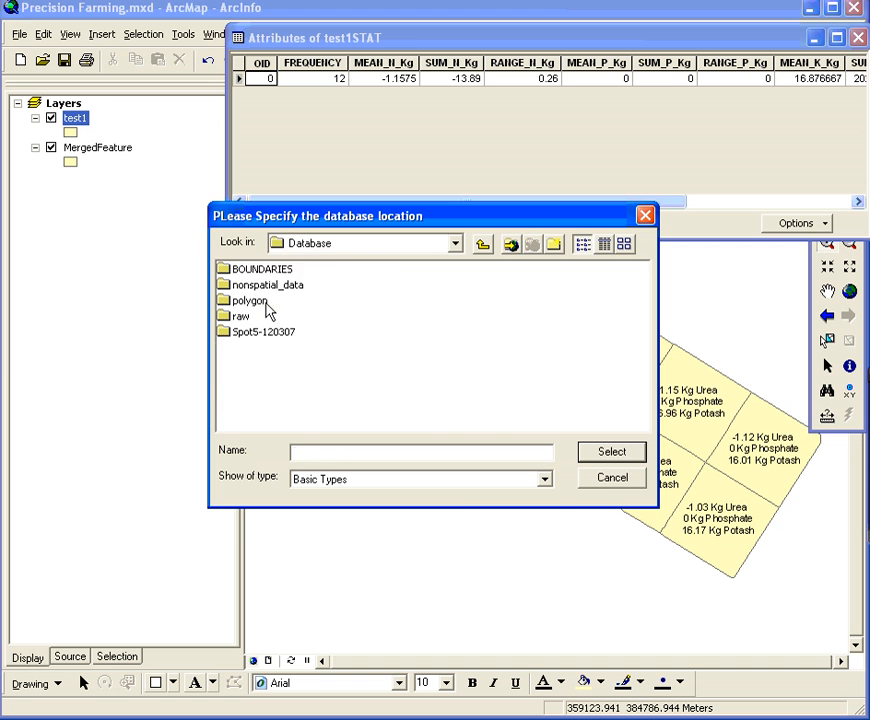
click(245, 268)
click(606, 454)
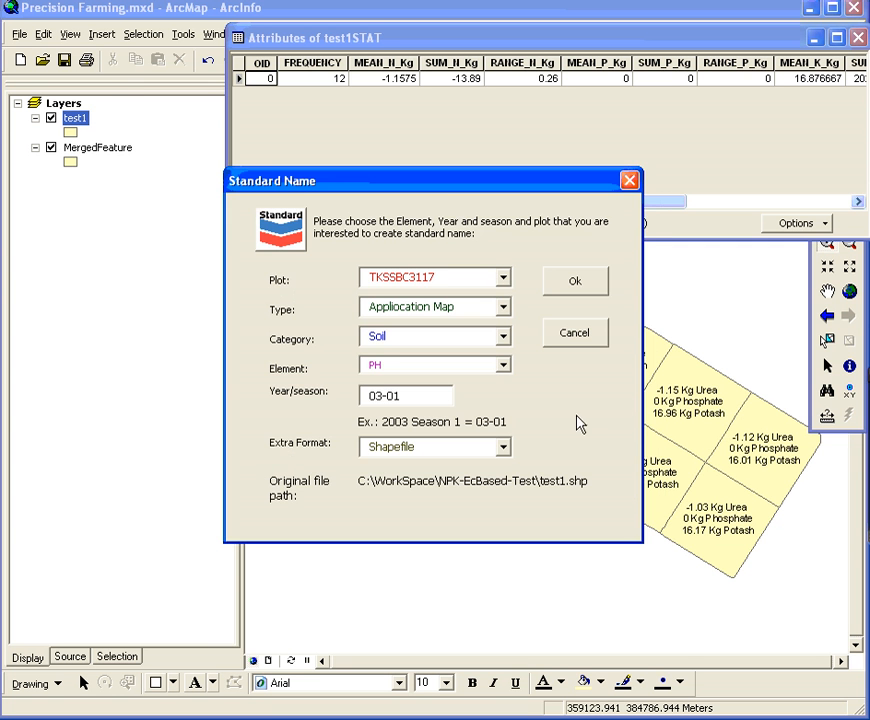
Review the plot, category and type options for the standard name, keeping TKSSBC3117, Soil and Appliocation Map
drag(436, 183, 430, 243)
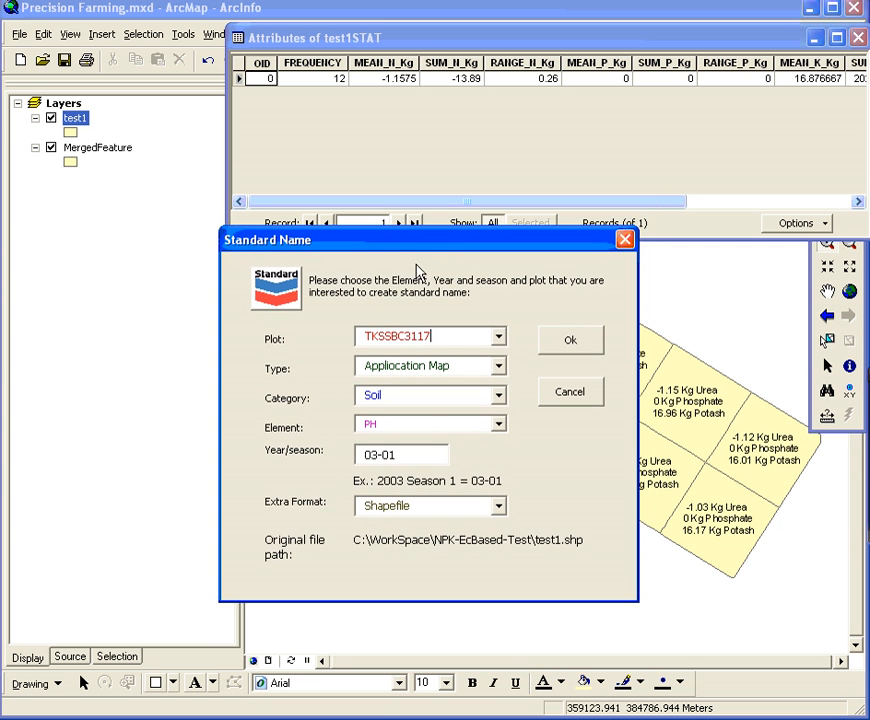
click(498, 340)
scroll(501, 402, down, 1)
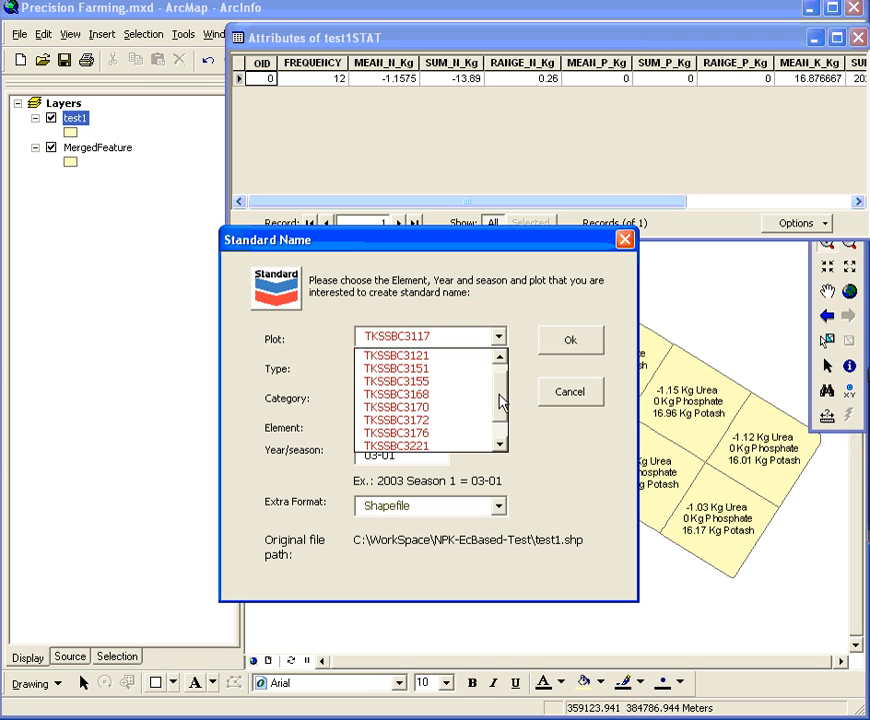
scroll(502, 385, up, 1)
click(513, 316)
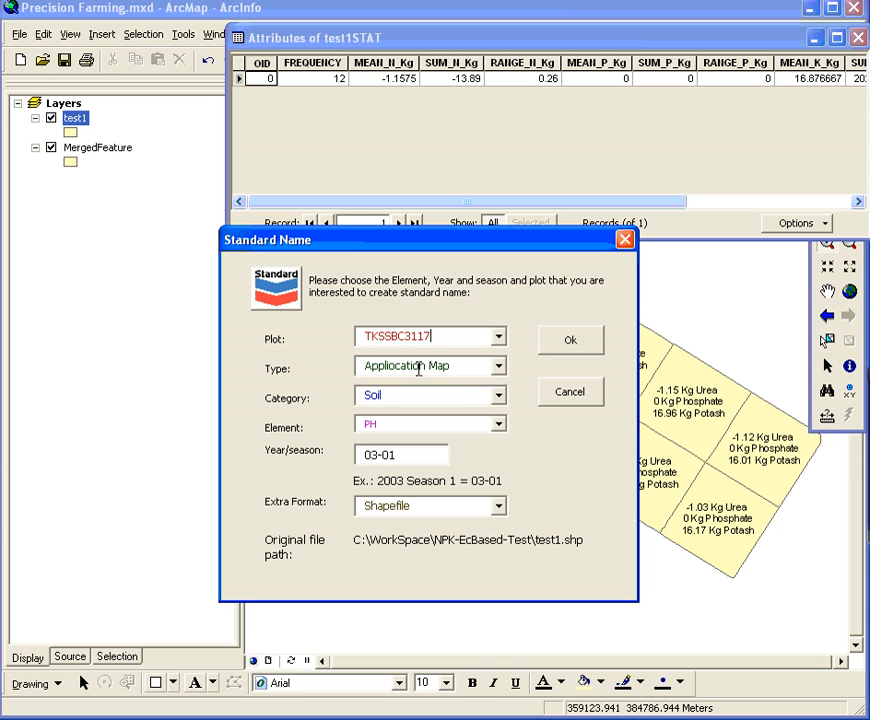
click(503, 399)
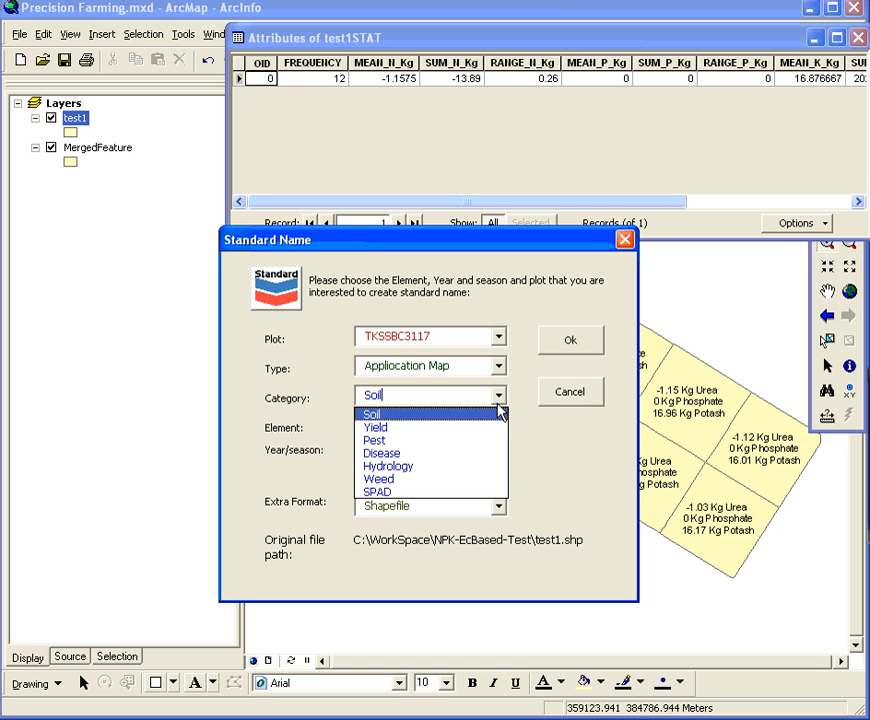
click(497, 403)
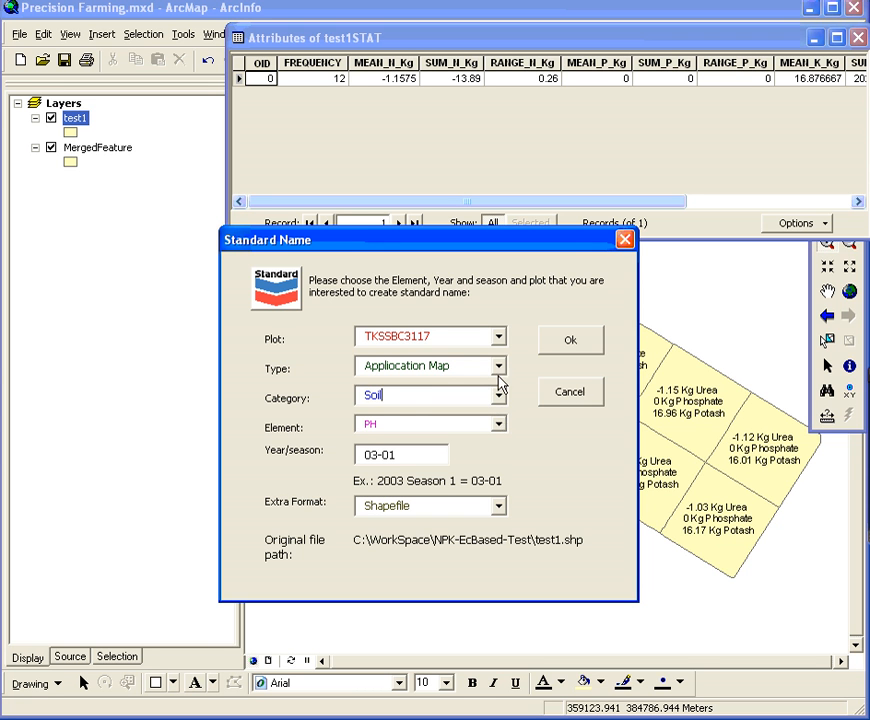
click(499, 367)
click(499, 368)
Set the standard name's element to Electrical conductivity and year/season to 07-01, with Shapefile as the extra format
click(498, 426)
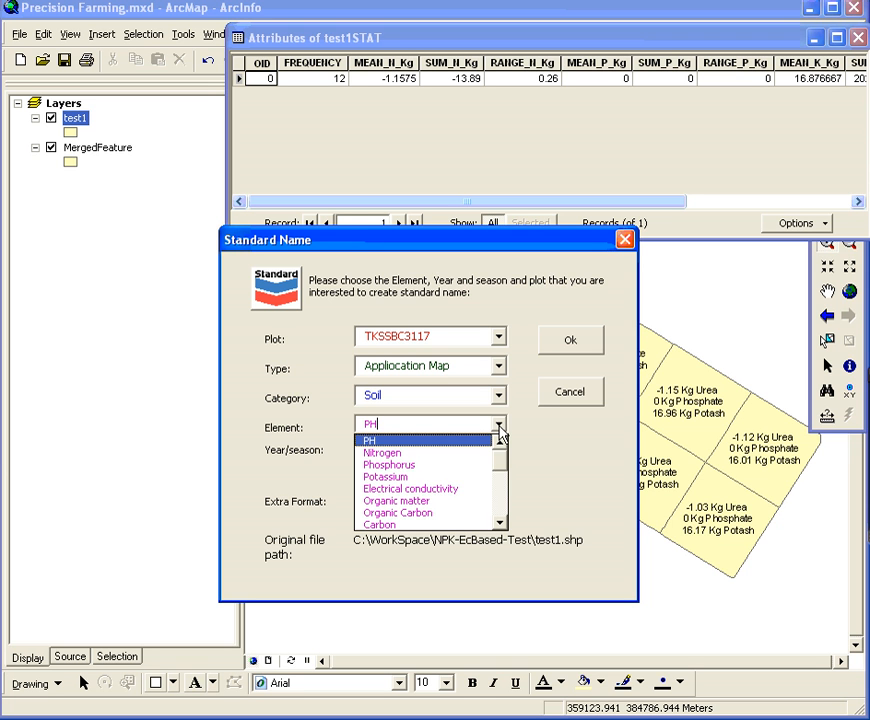
click(443, 489)
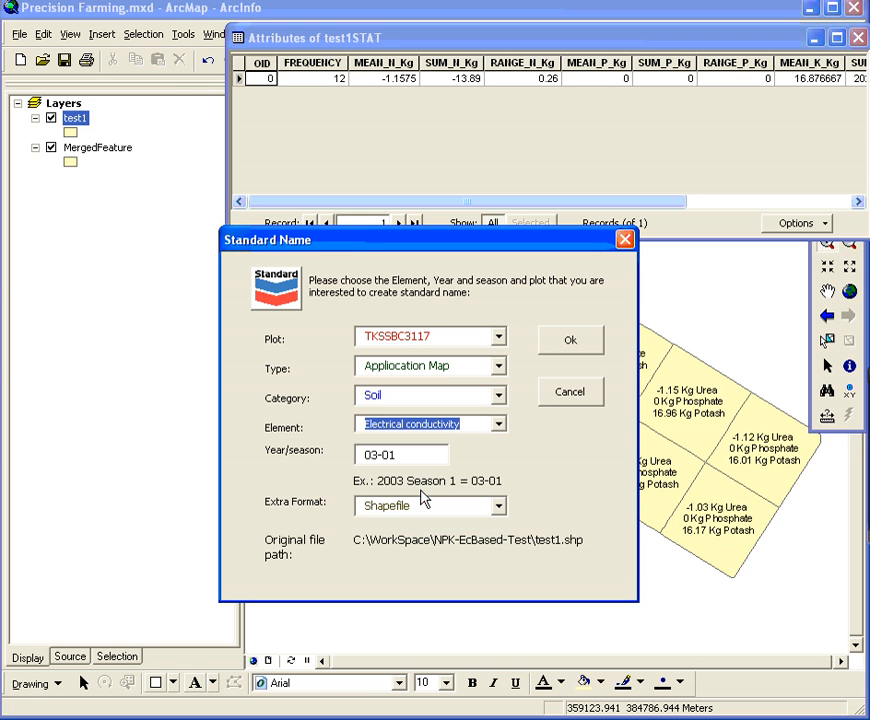
click(373, 455)
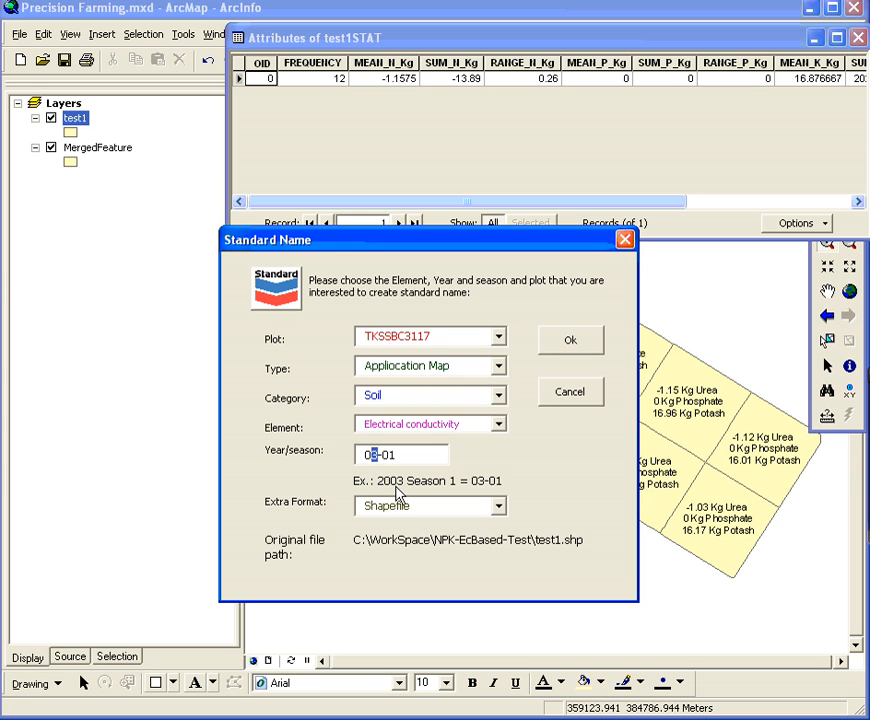
text(7)
click(498, 507)
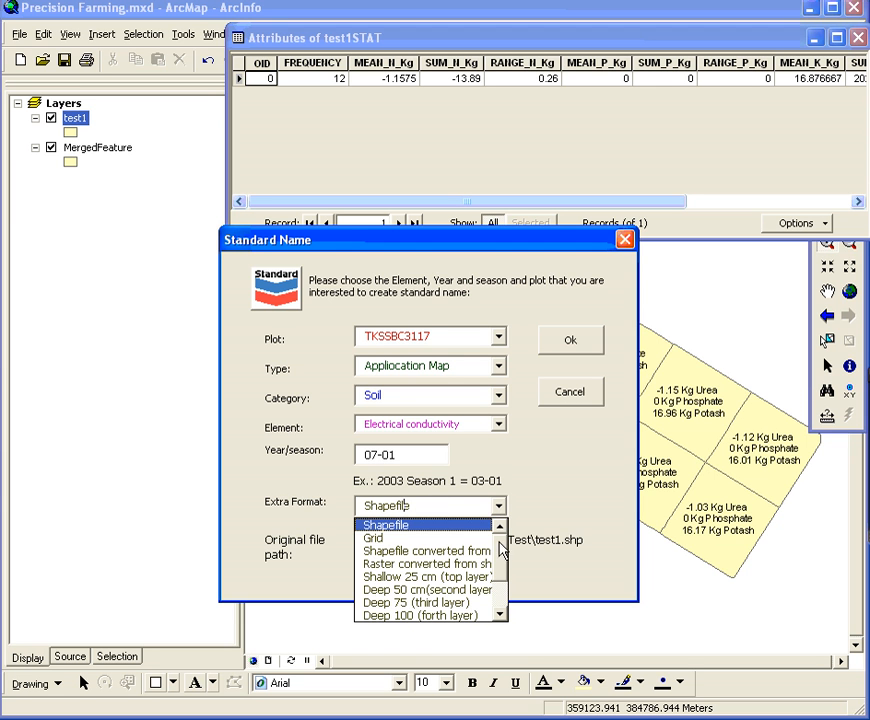
mouse_move(499, 557)
mouse_down()
mouse_move(498, 603)
mouse_move(498, 554)
mouse_up()
click(435, 525)
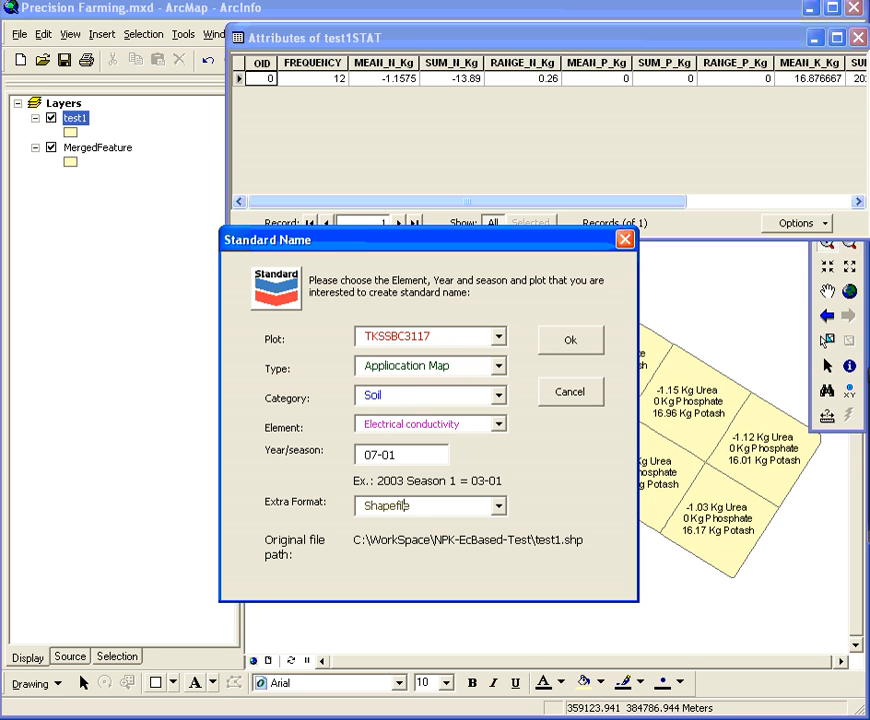
Examine the NPK-EcBased-Test folder in C:\WorkSpace, including the Split folder in TempFiles and the test1 map files
drag(0, 268, 332, 268)
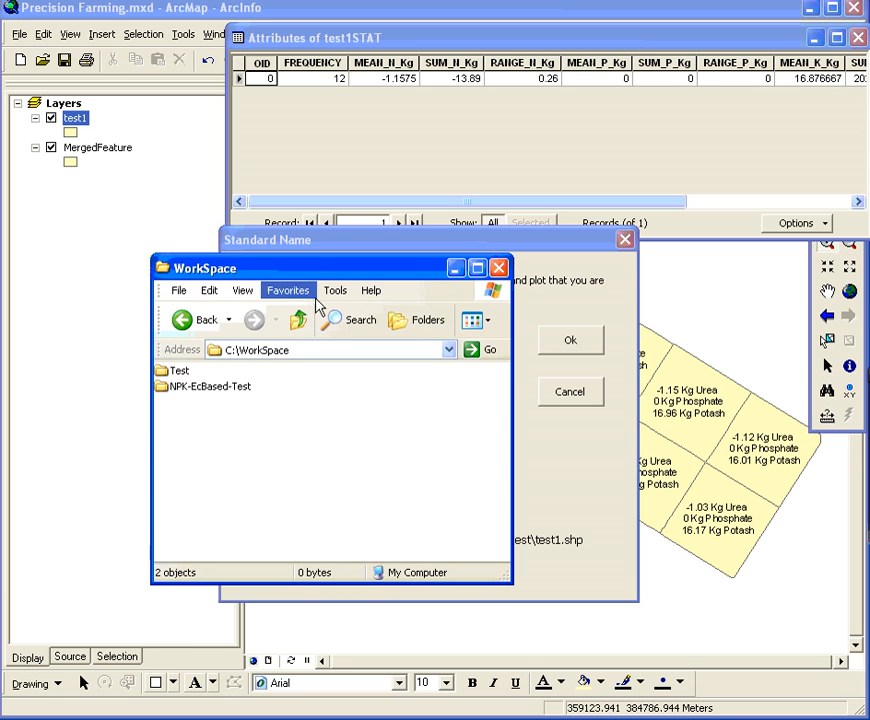
double_click(207, 389)
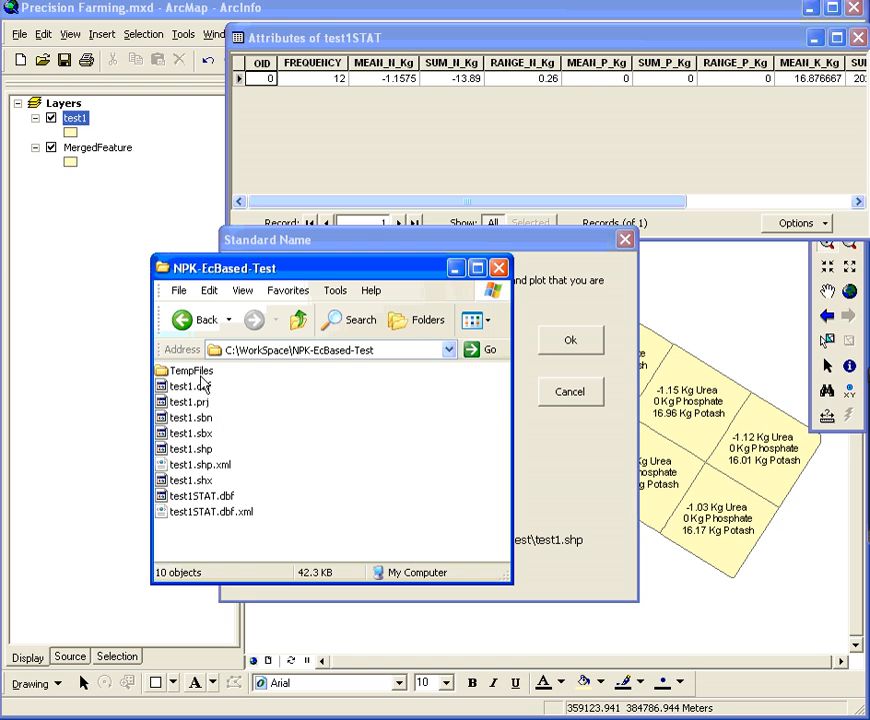
click(199, 376)
double_click(199, 376)
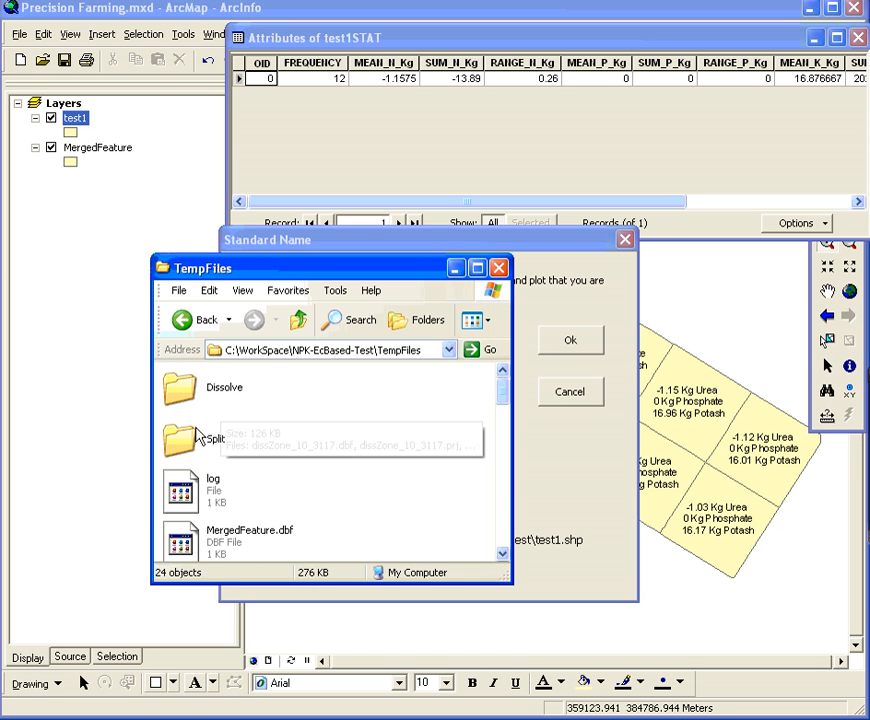
double_click(199, 436)
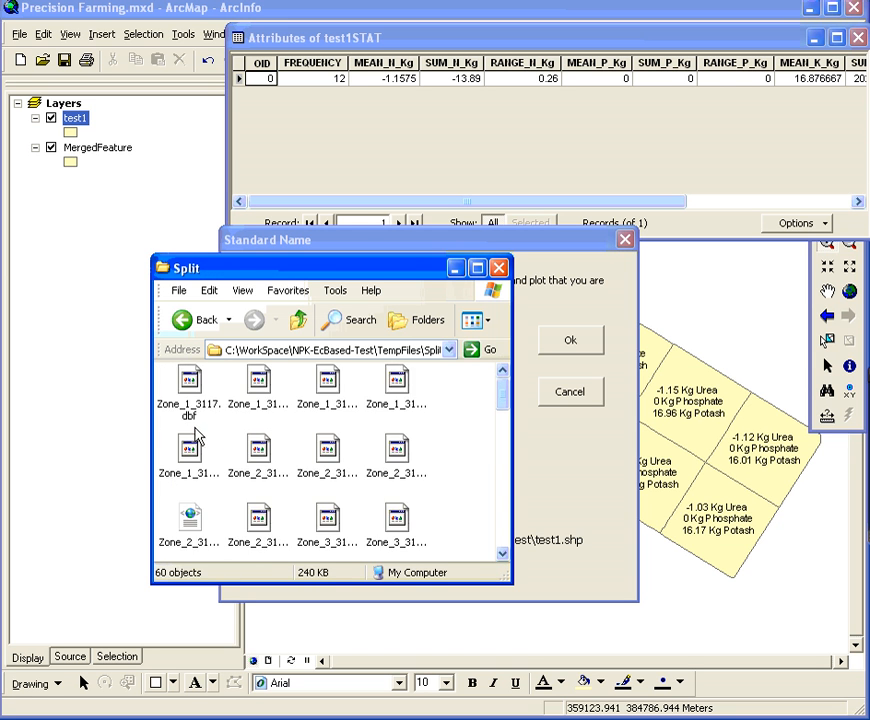
scroll(200, 440, down, 8)
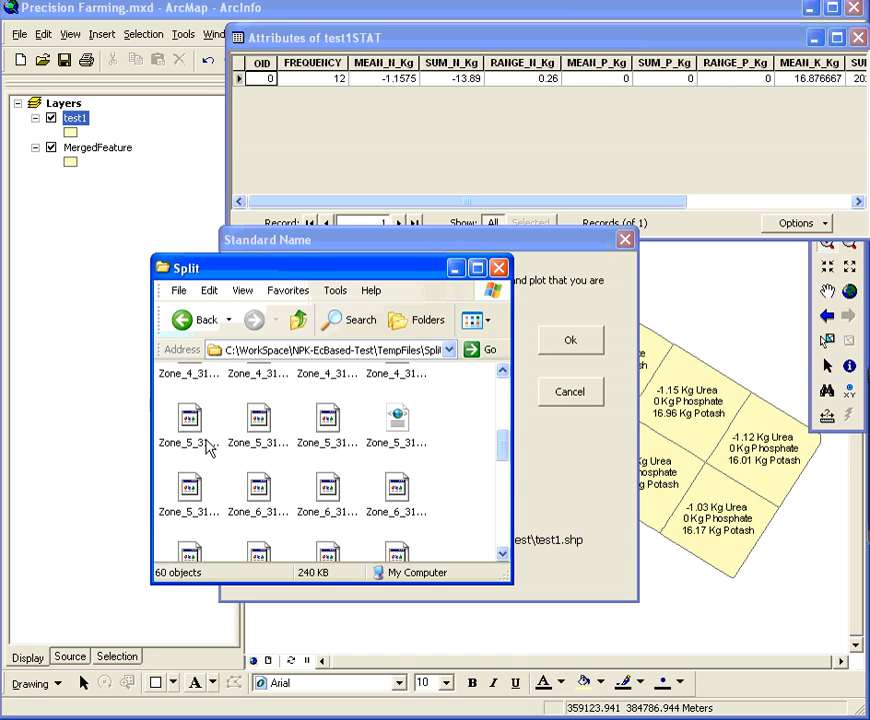
click(298, 320)
click(298, 320)
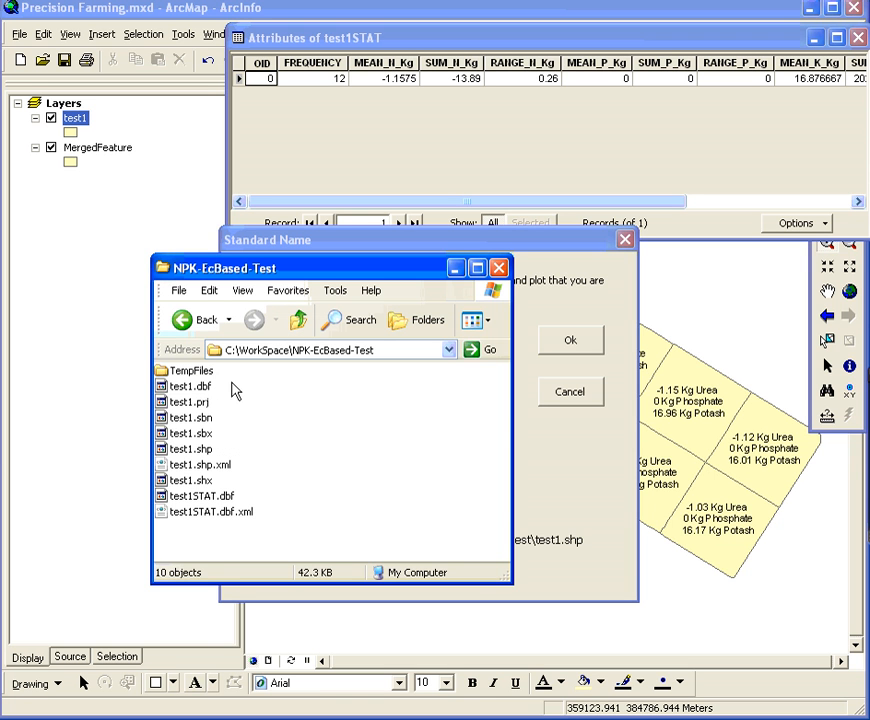
drag(230, 382, 222, 486)
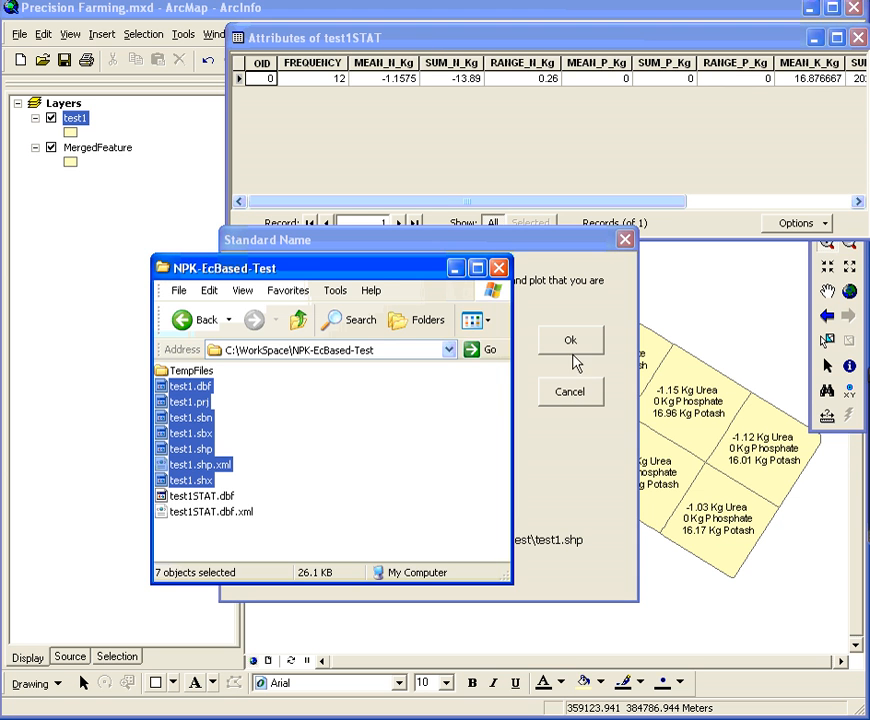
Apply the standard name to the final map and check the renamed files in the NPK-EcBased-Test folder
drag(434, 279, 330, 338)
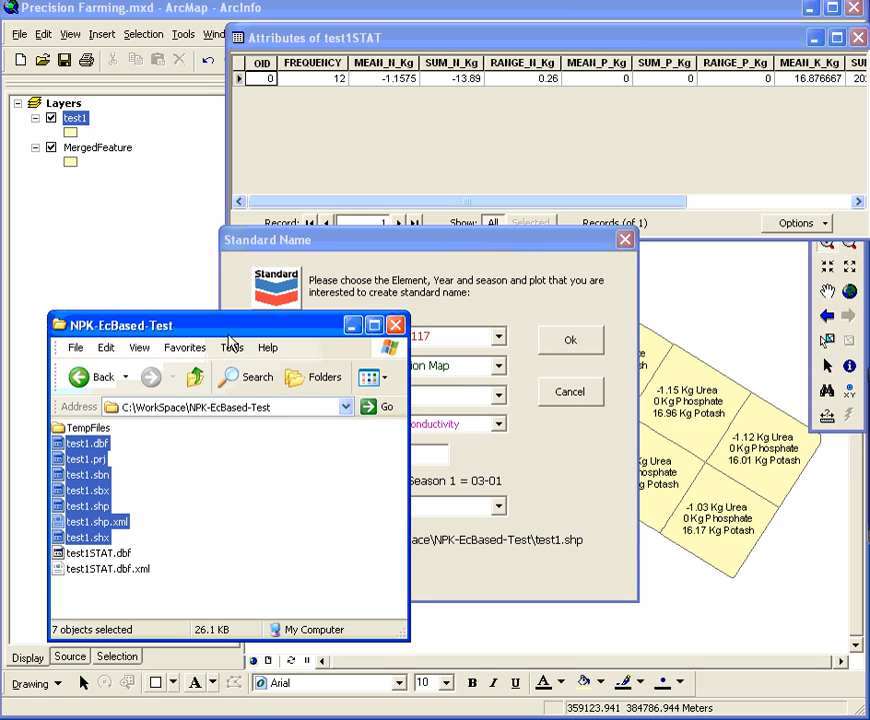
drag(229, 340, 206, 352)
click(260, 509)
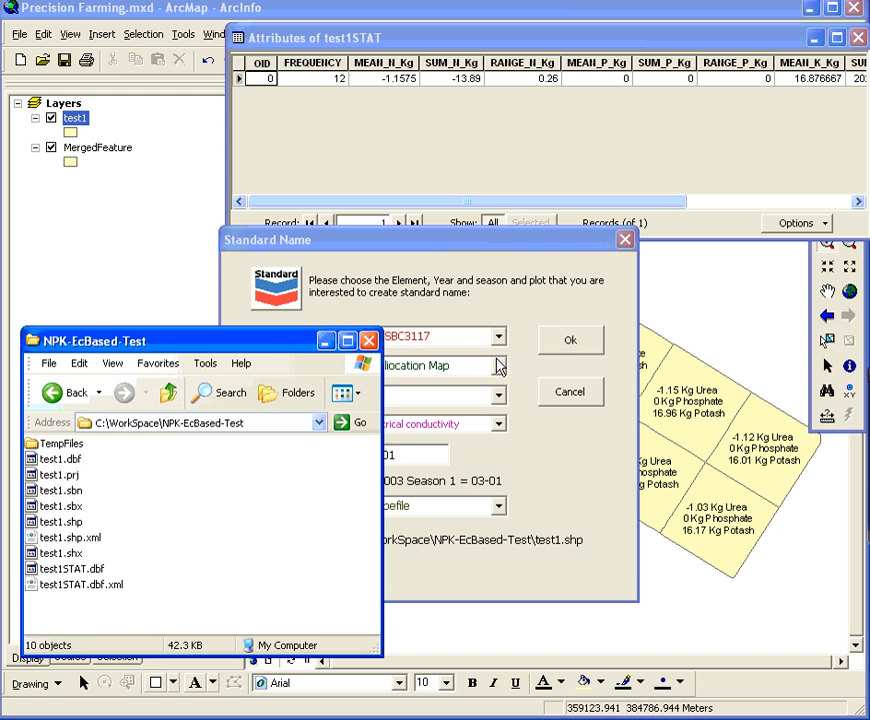
click(569, 340)
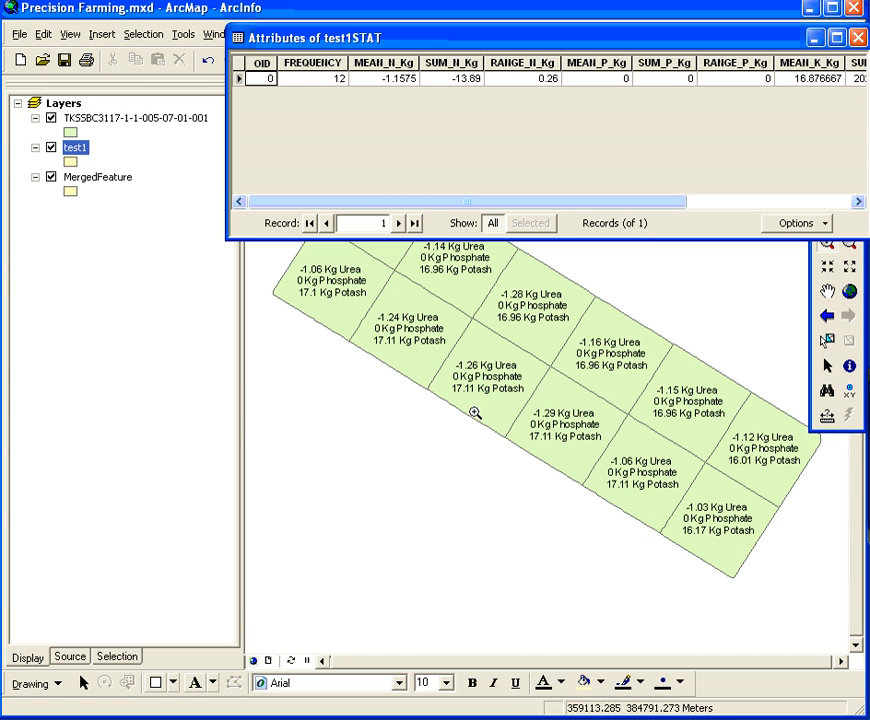
click(328, 719)
drag(256, 347, 285, 307)
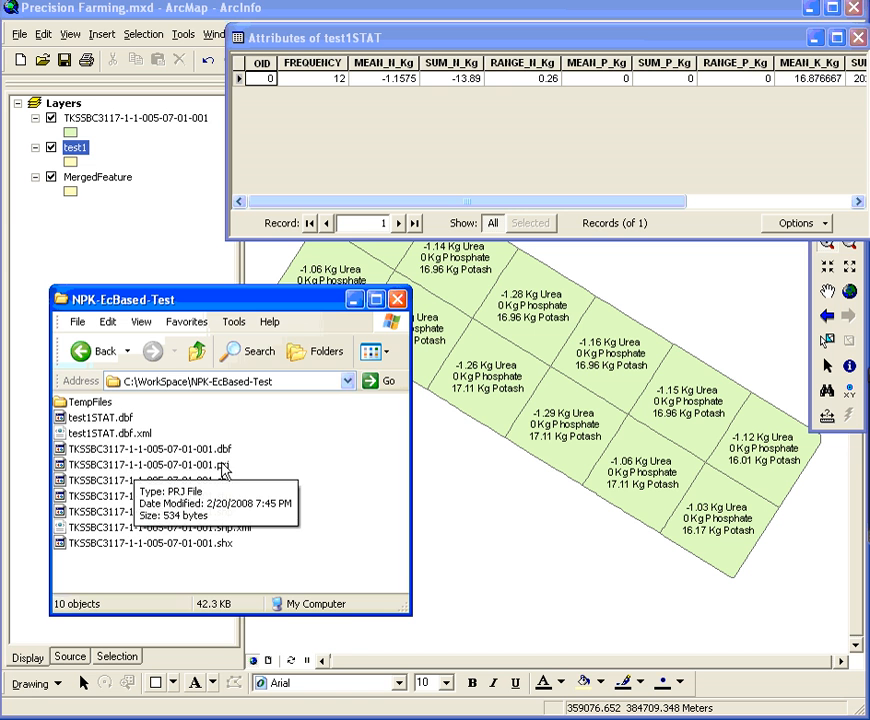